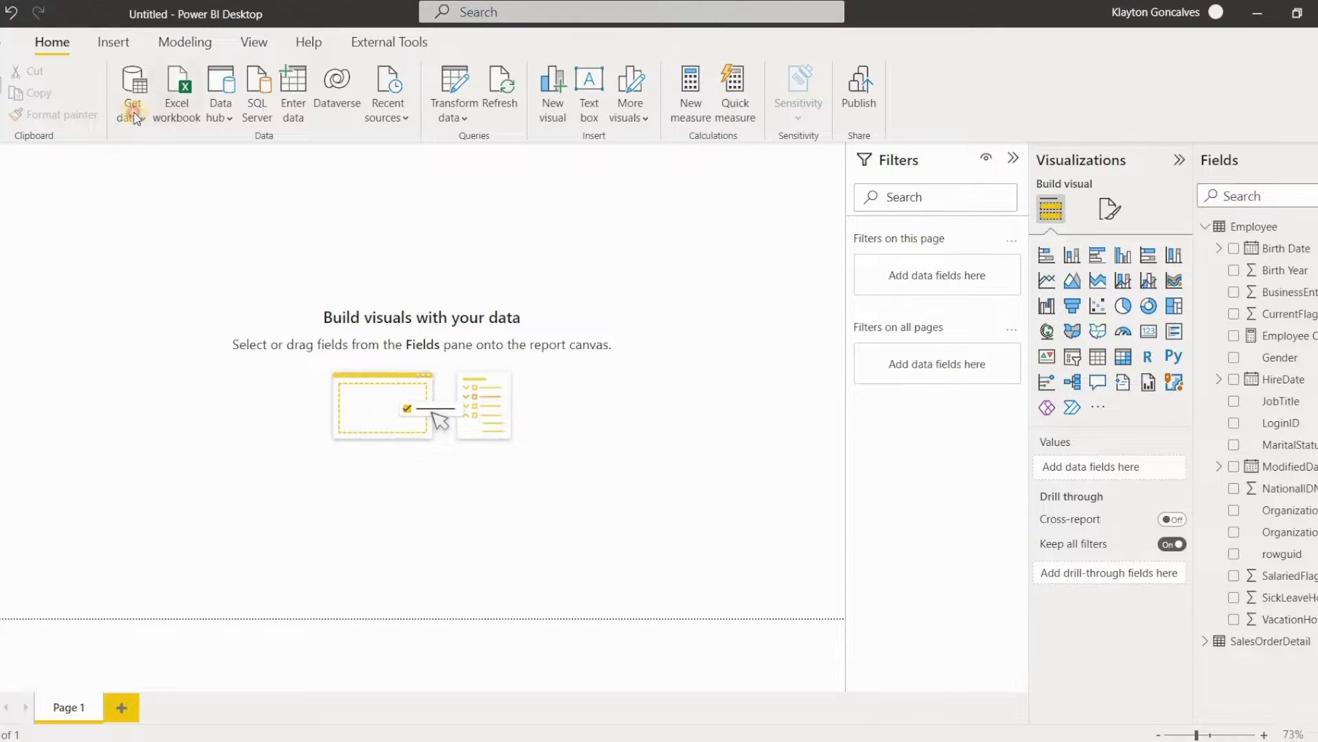
Step: Connect the report to the SQL Server at localhost\sqlexpress using Import mode
left_click(135, 118)
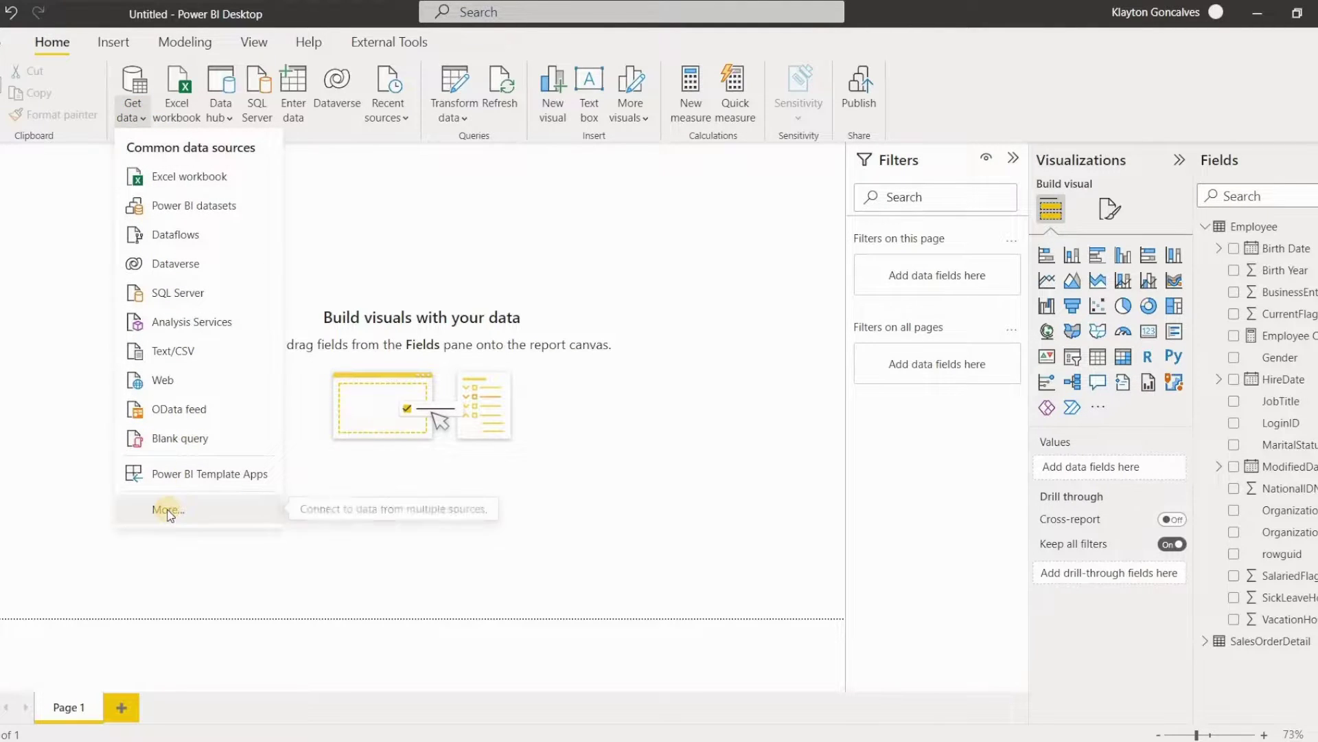
left_click(209, 289)
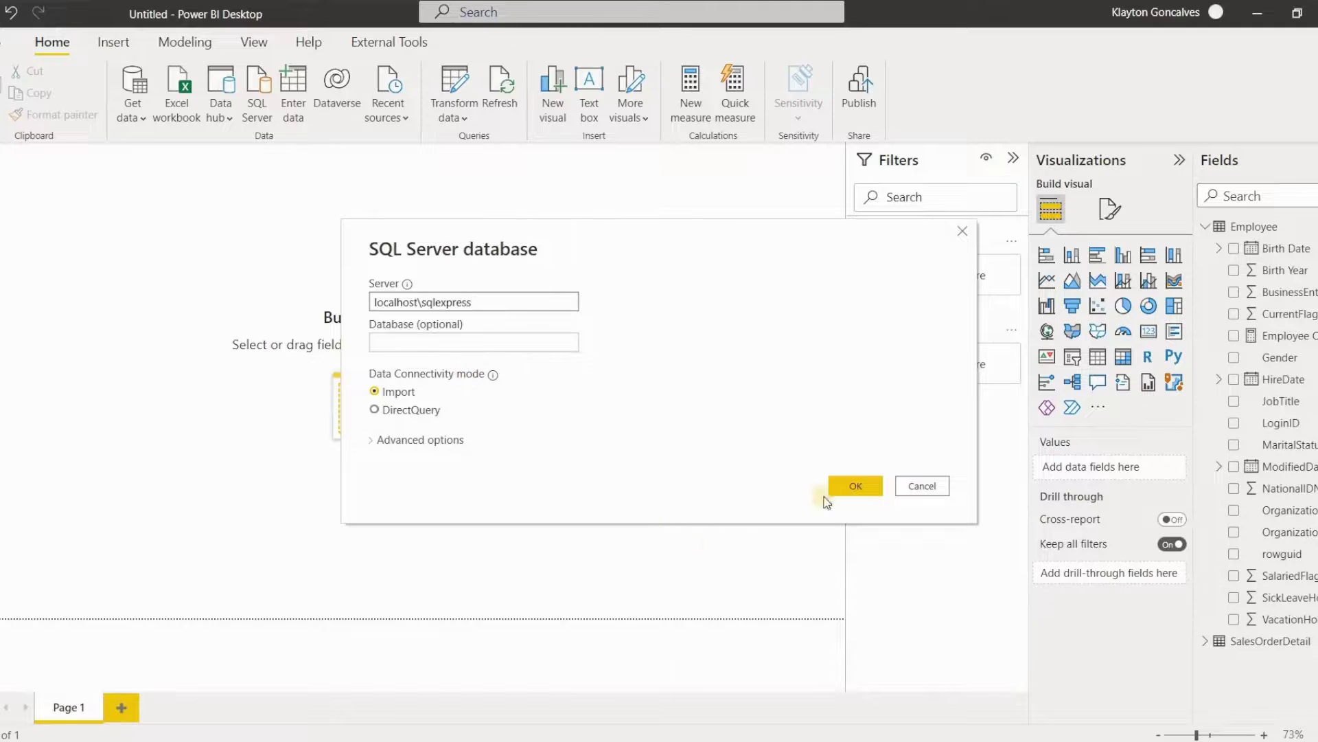
left_click(855, 486)
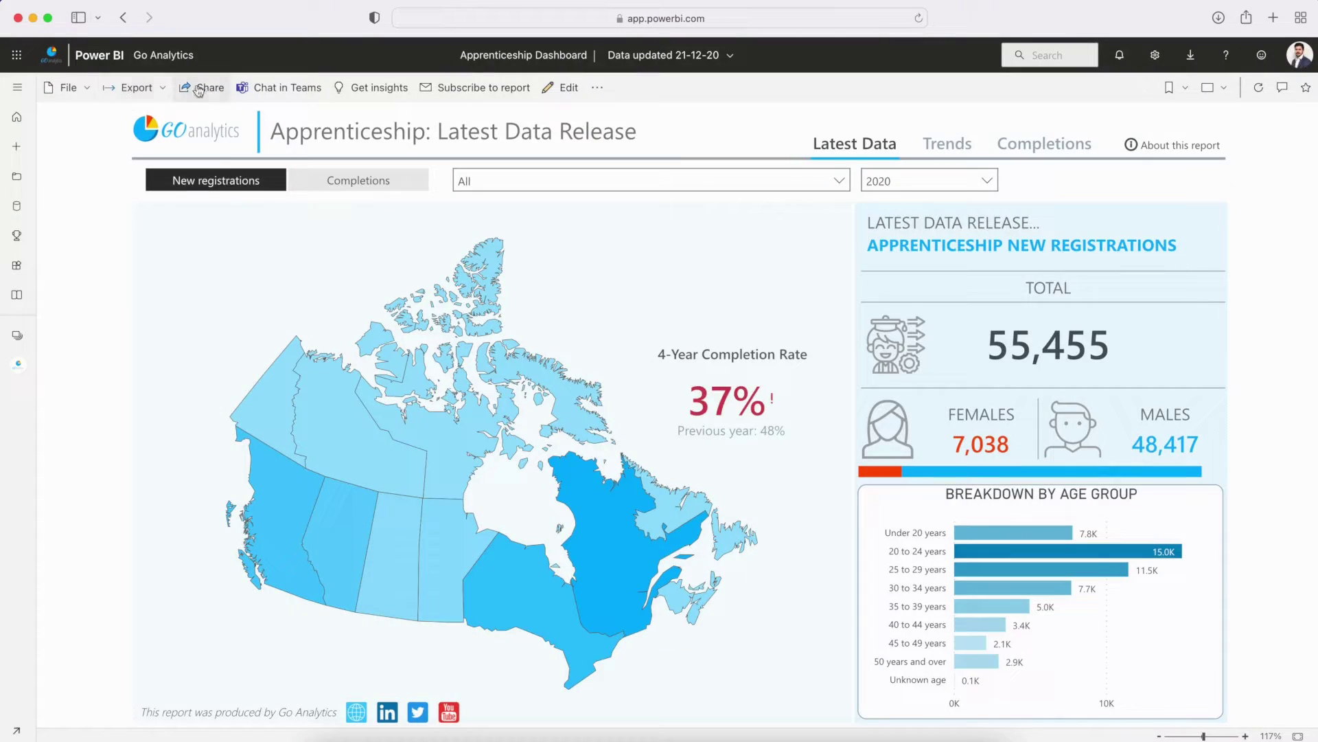
left_click(205, 88)
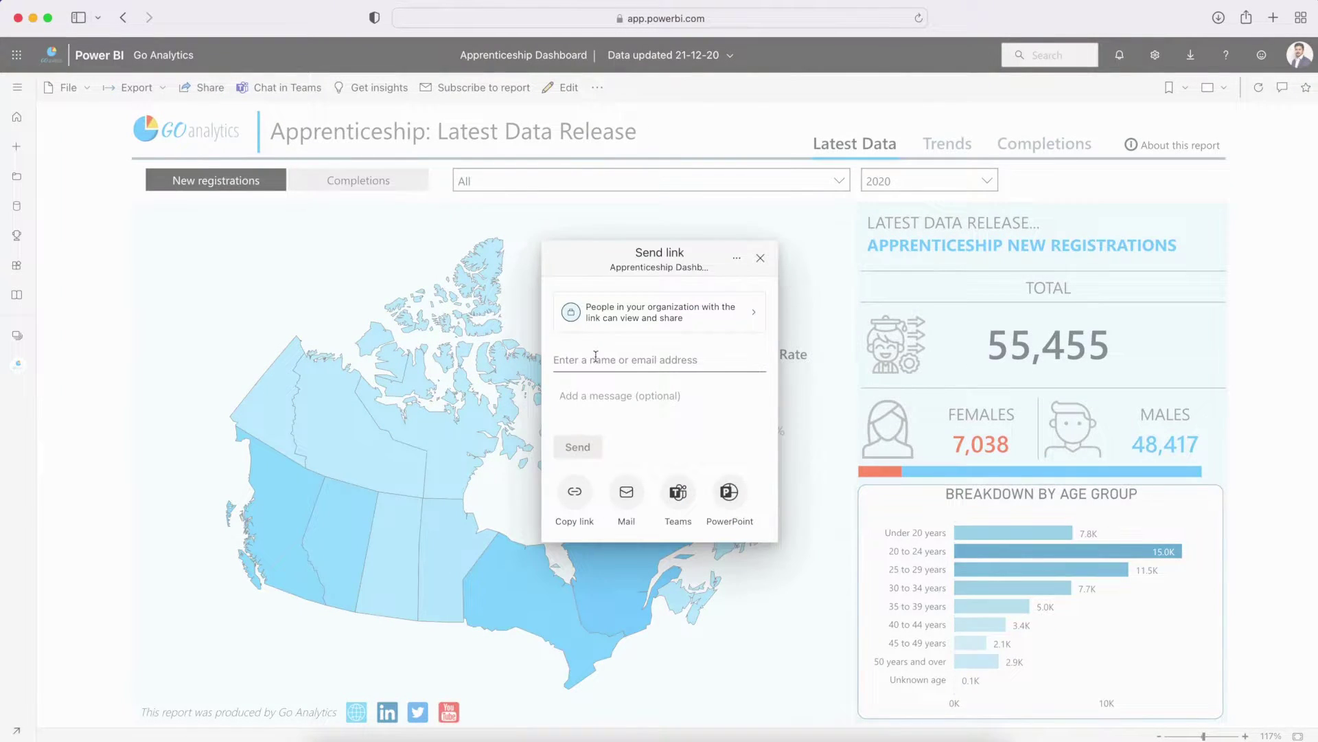
Step: Send the Apprenticeship Dashboard link to two organisation recipients and dismiss the confirmation
type("slic")
left_click(612, 382)
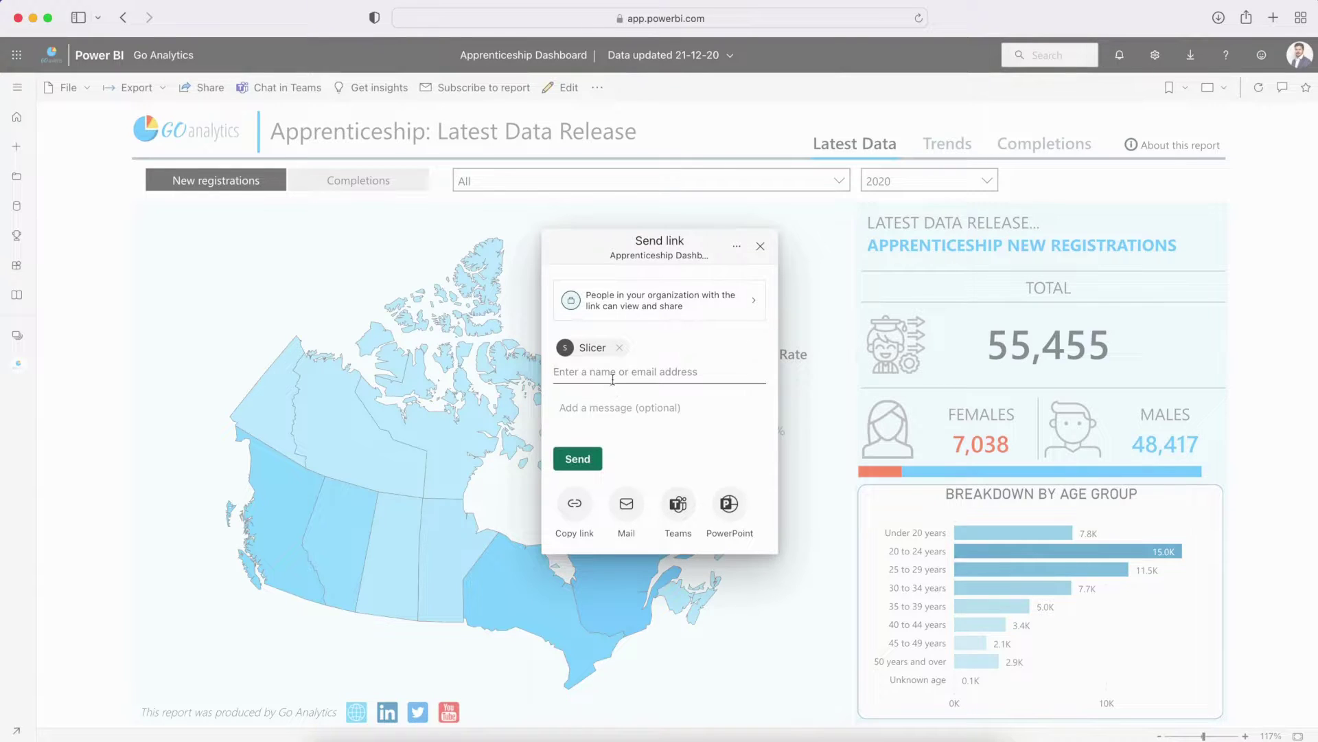
left_click(597, 395)
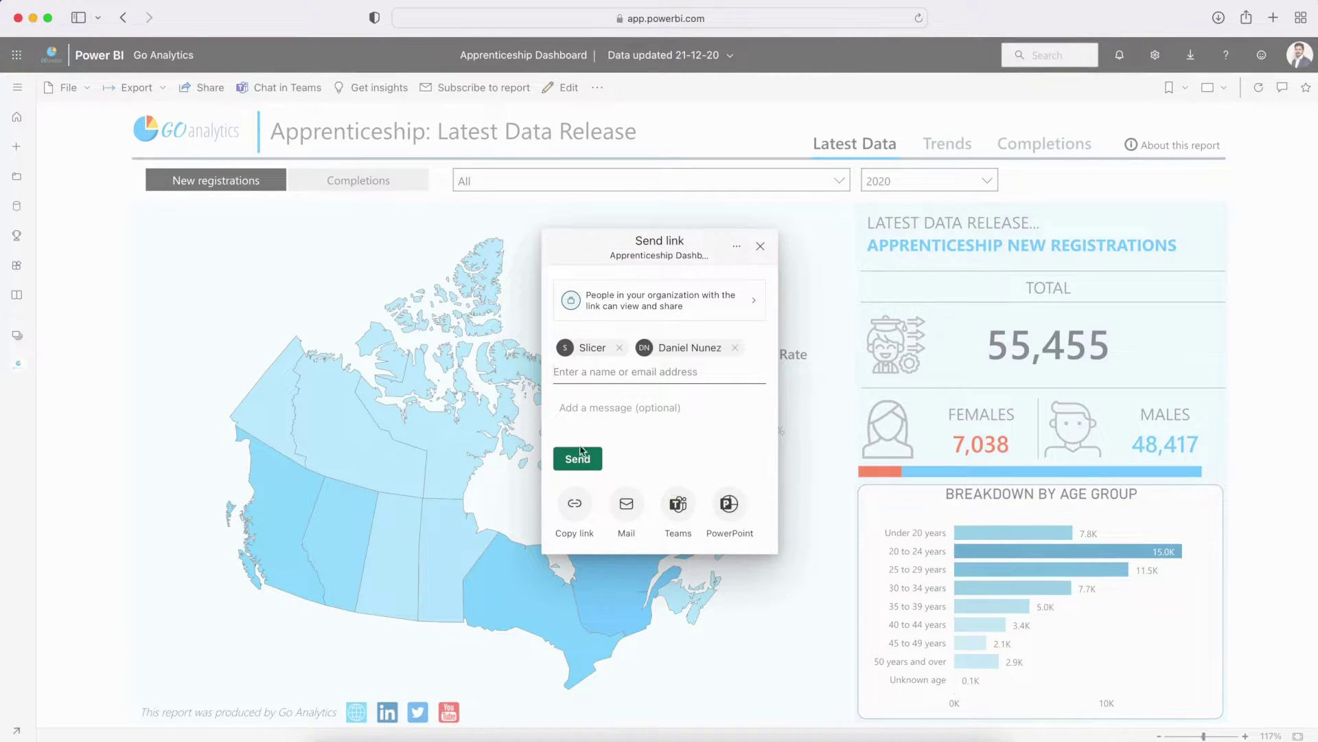
left_click(576, 460)
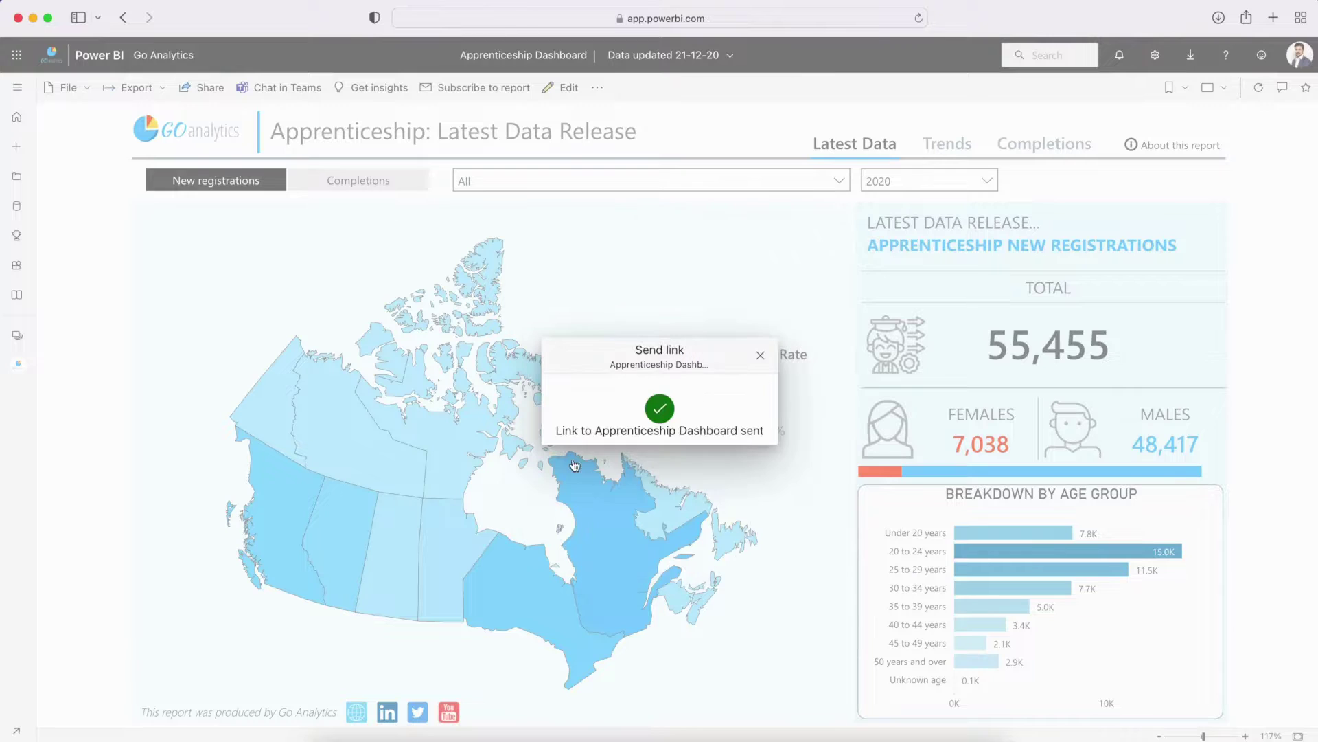
left_click(762, 356)
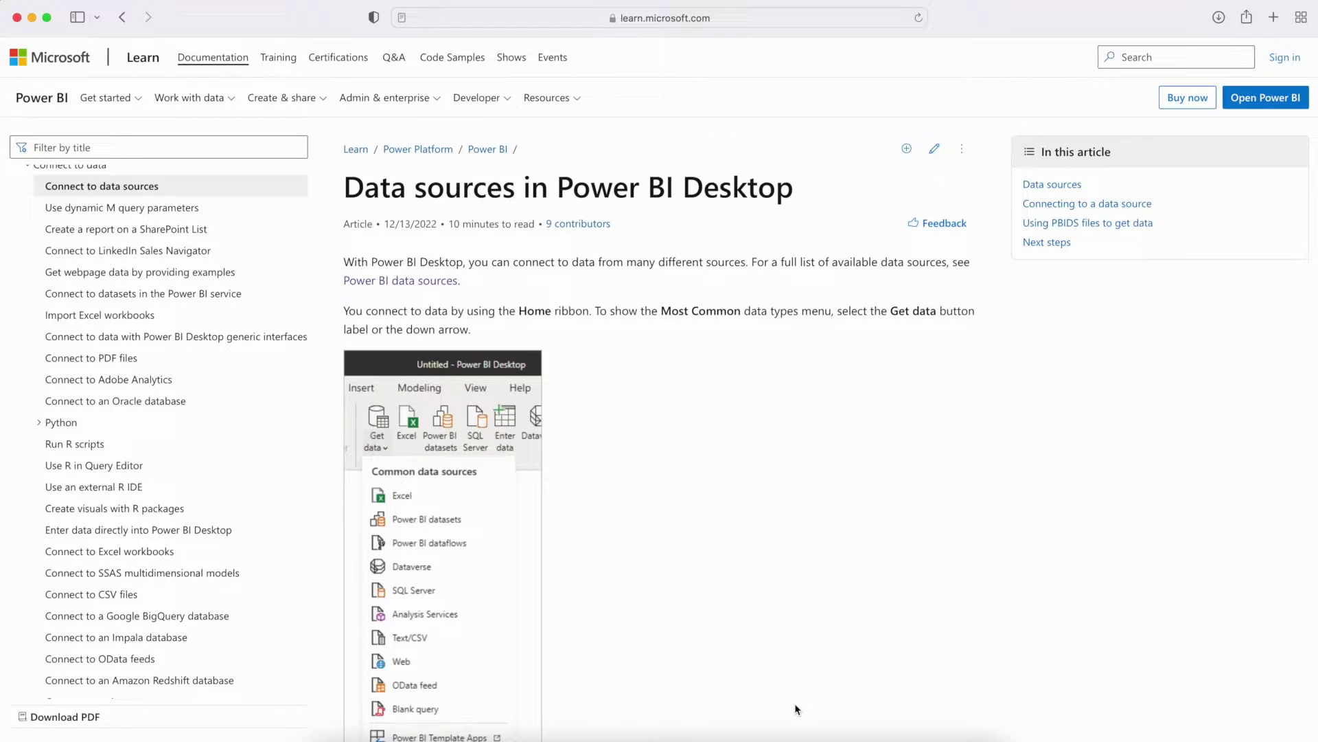
Step: Scroll the Learn article down through the File and Database data source lists
scroll(798, 636, "down", 10)
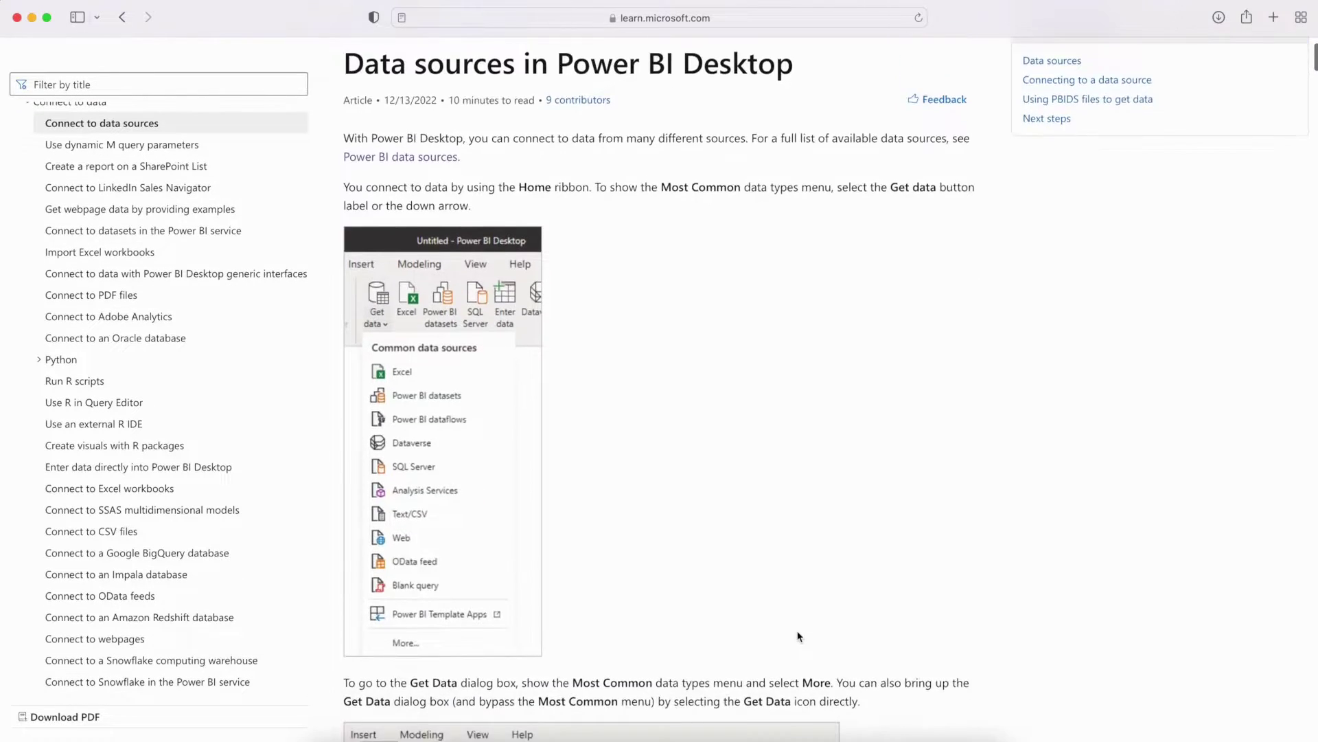
scroll(799, 636, "down", 15)
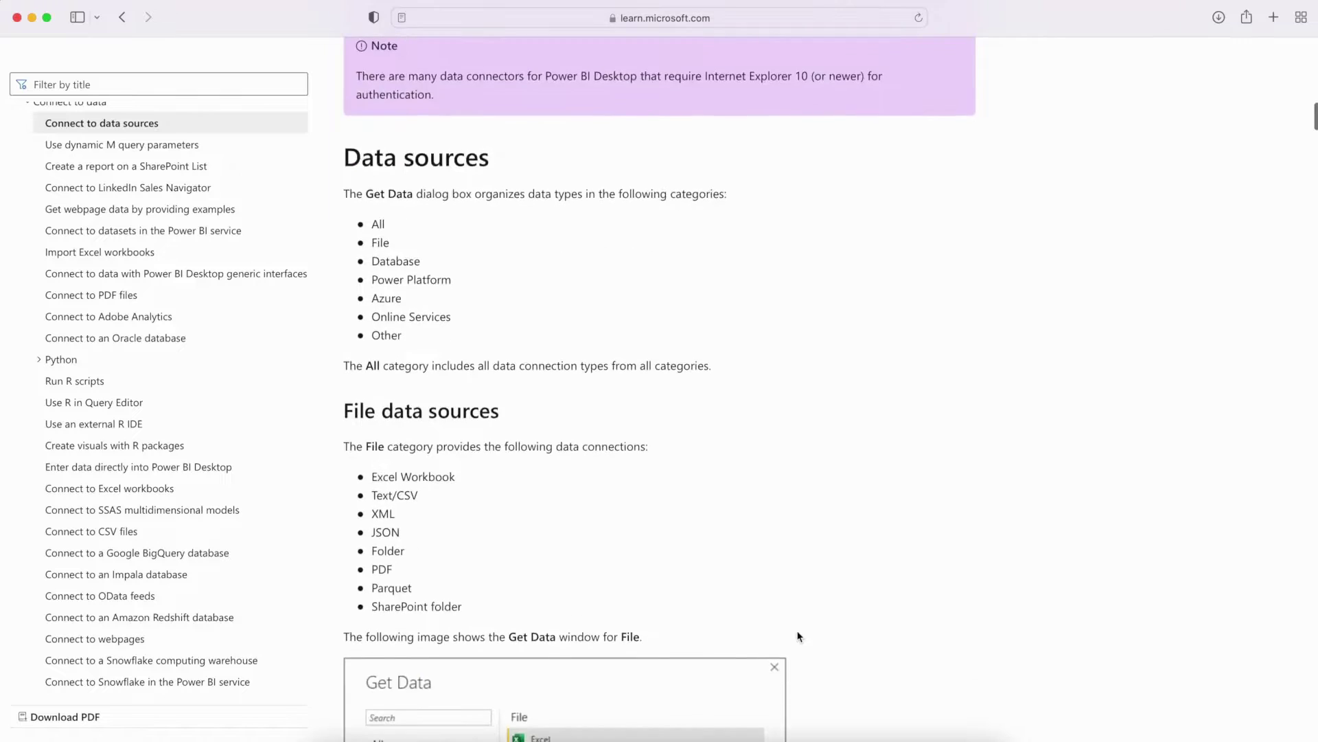
scroll(798, 636, "down", 12)
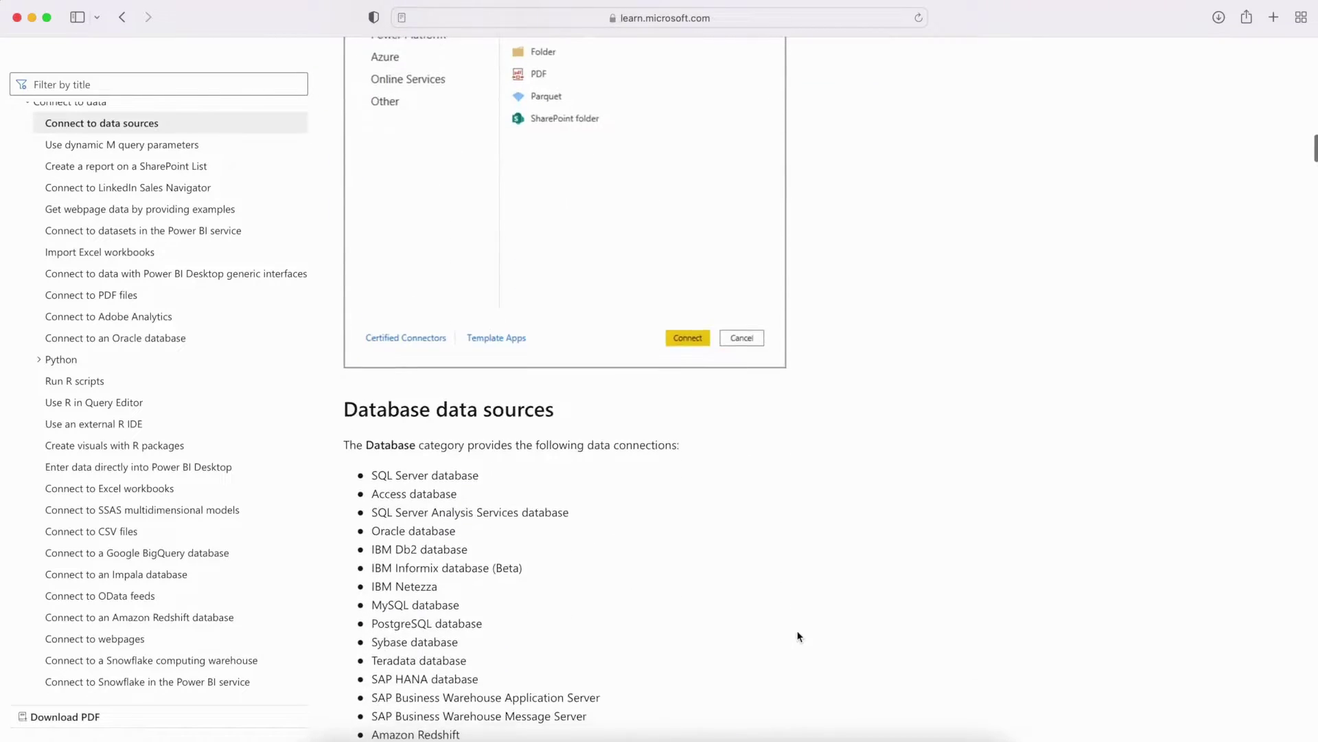
scroll(799, 636, "down", 10)
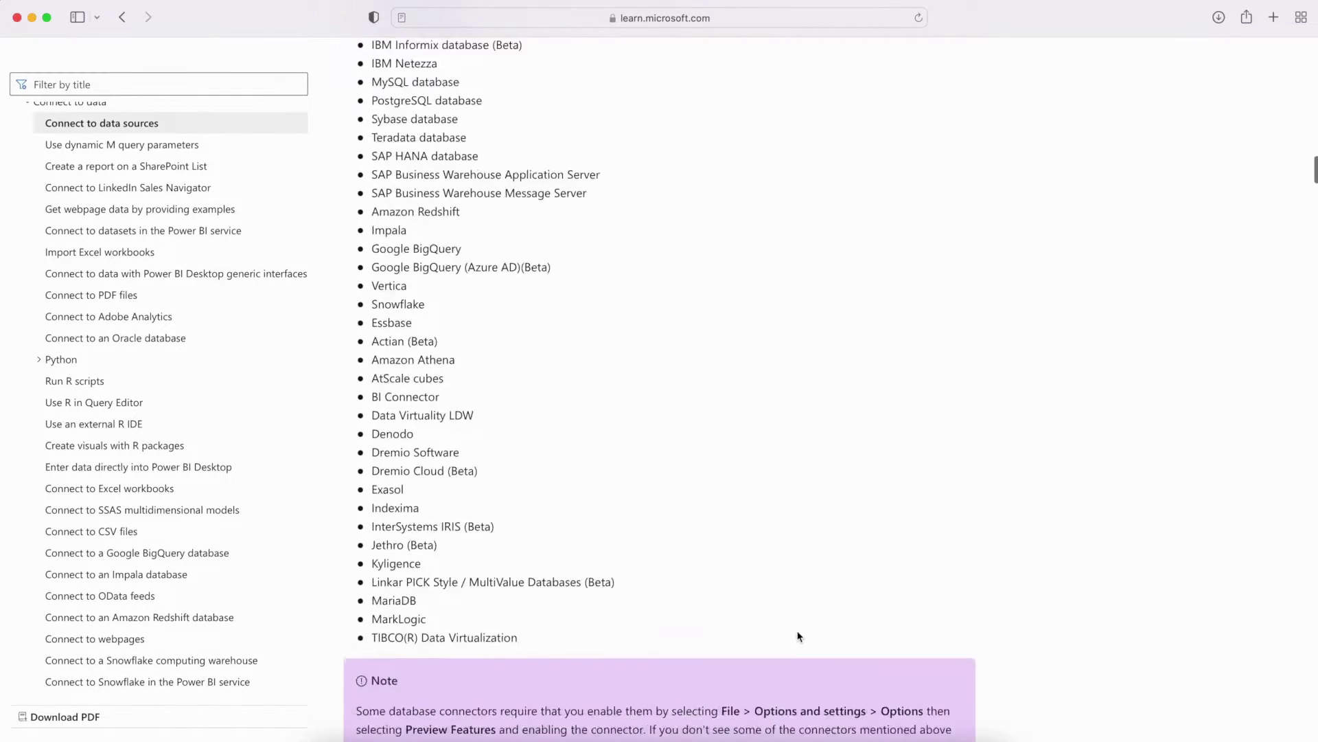
scroll(798, 636, "down", 10)
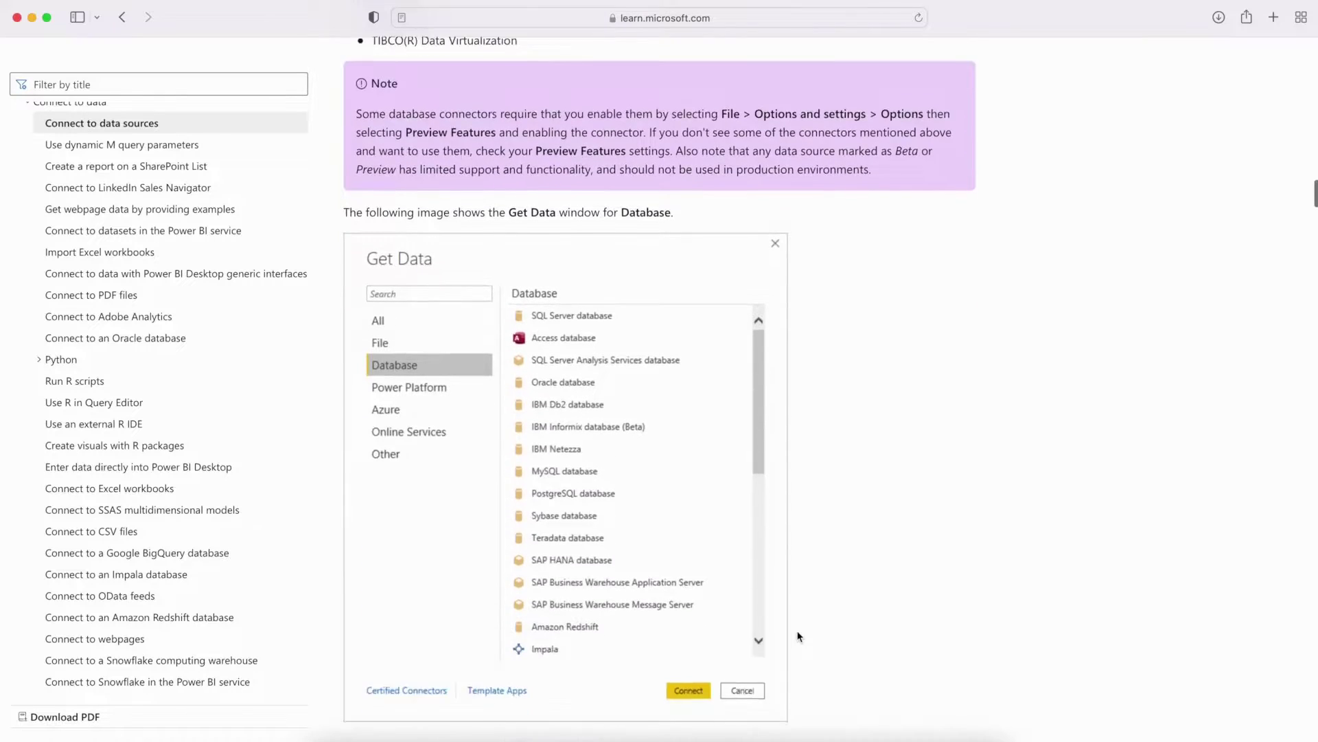
scroll(799, 637, "down", 4)
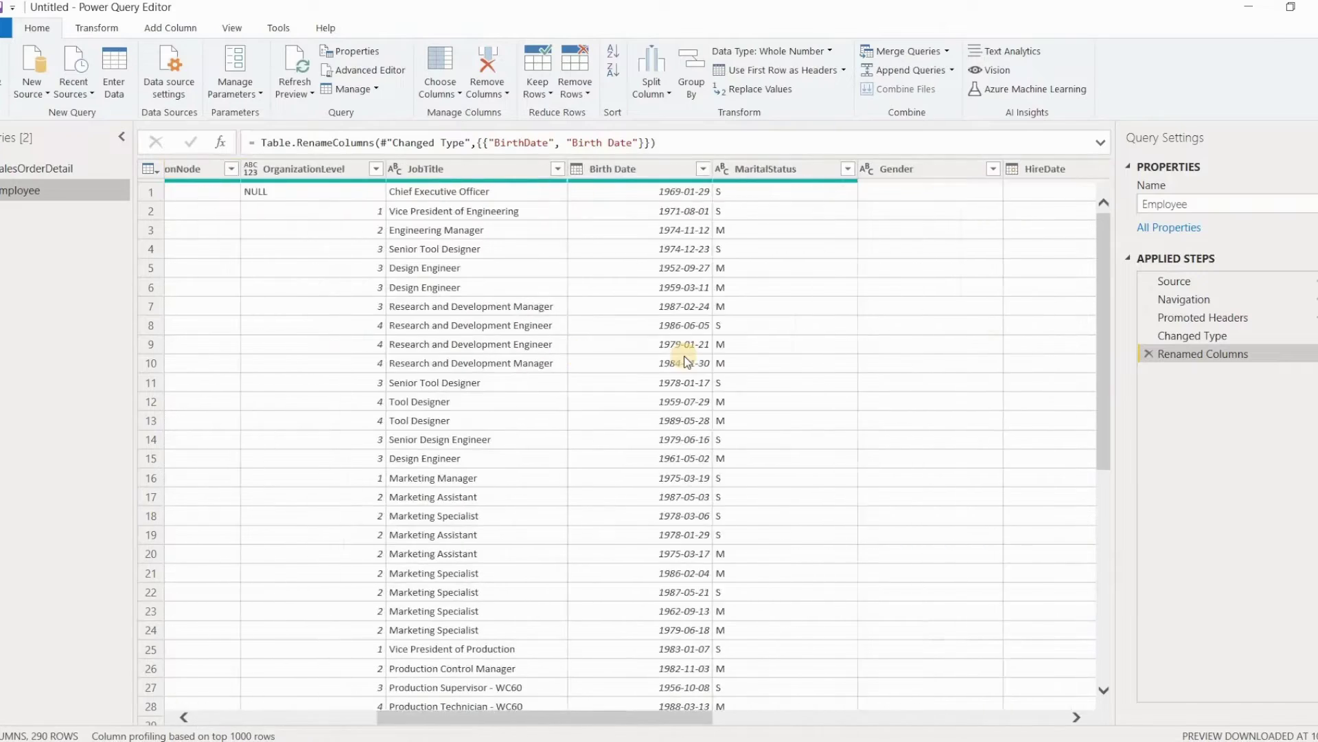
double_click(575, 169)
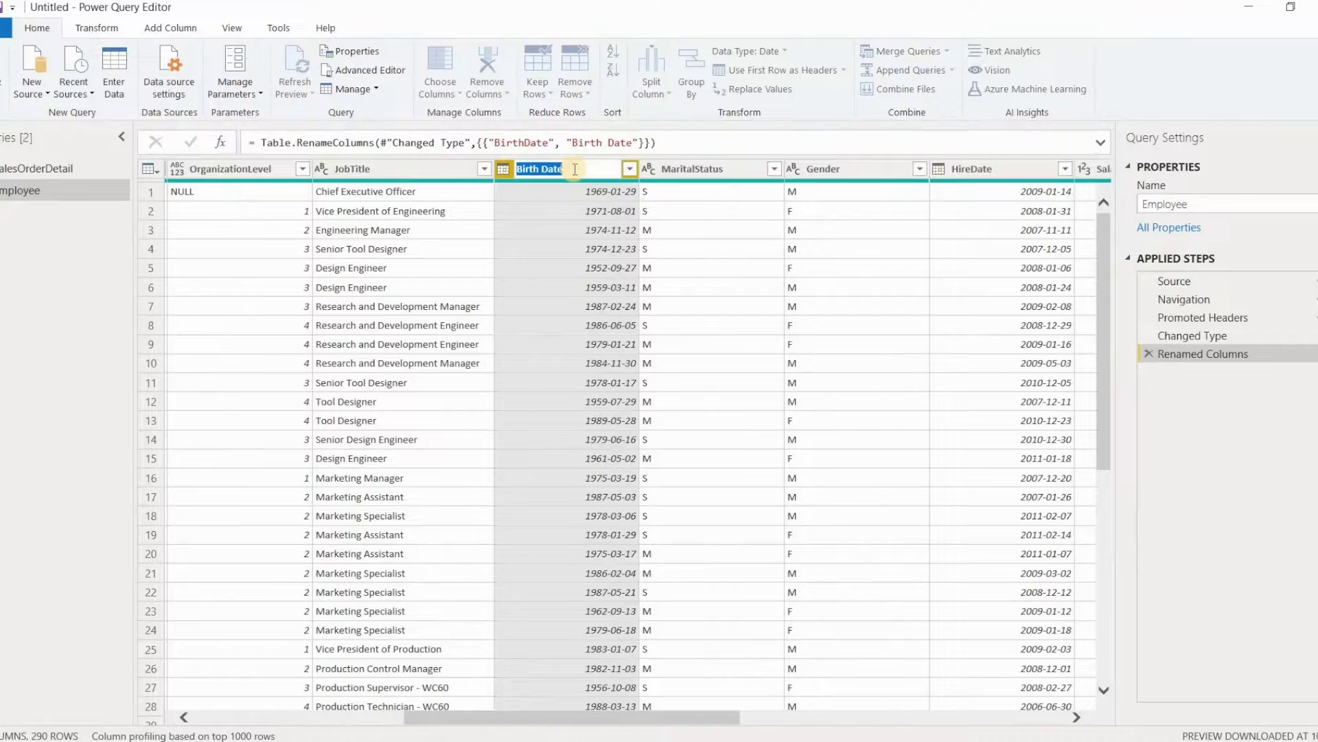
Step: Add a Birth Year custom column with the formula Date.Year([Birth Date])
key("Escape")
left_click(171, 27)
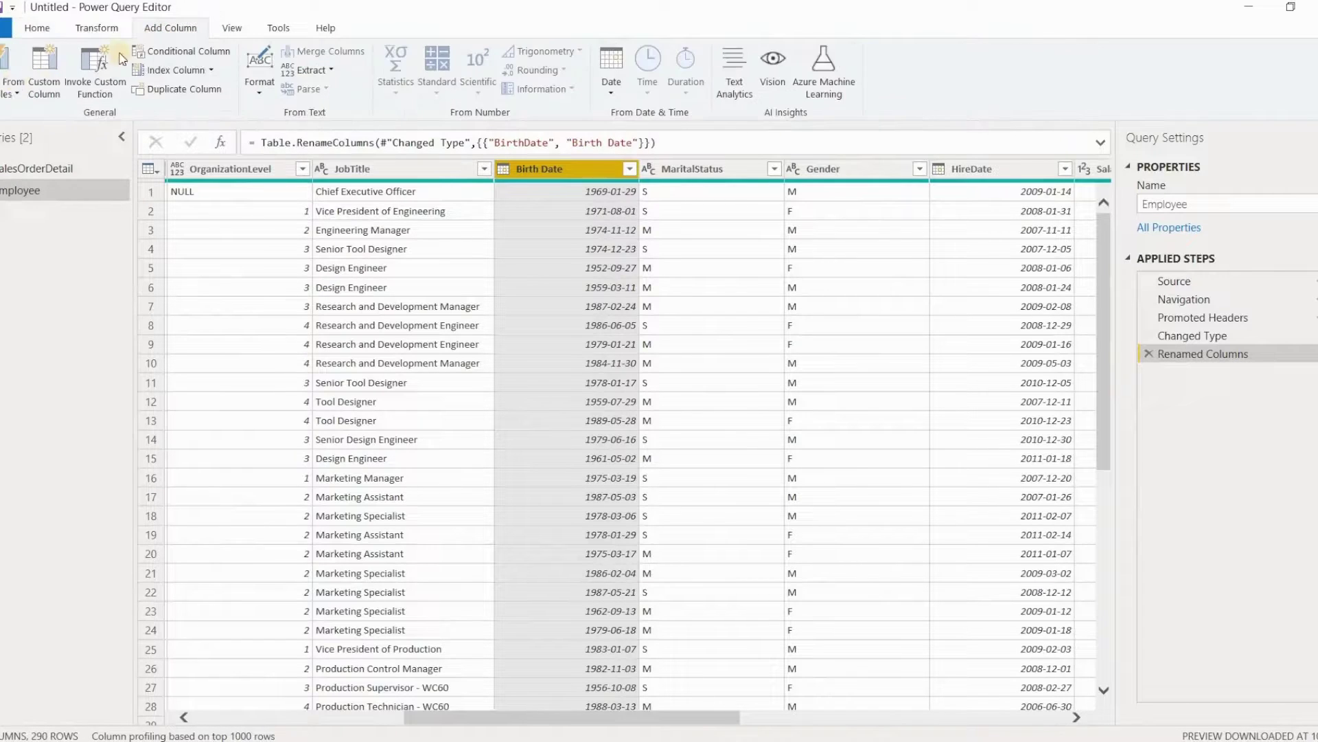
left_click(44, 69)
left_click(405, 316)
type("Date.Year(")
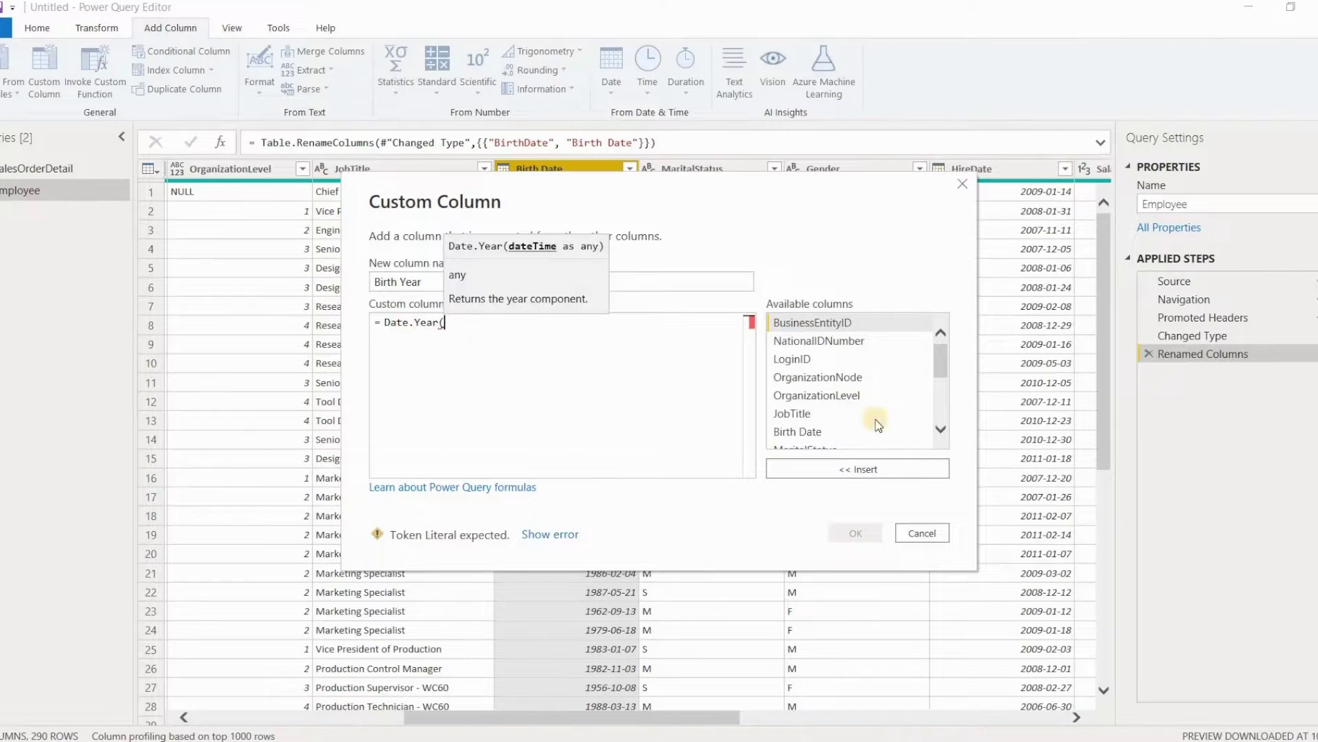
double_click(810, 432)
type(")")
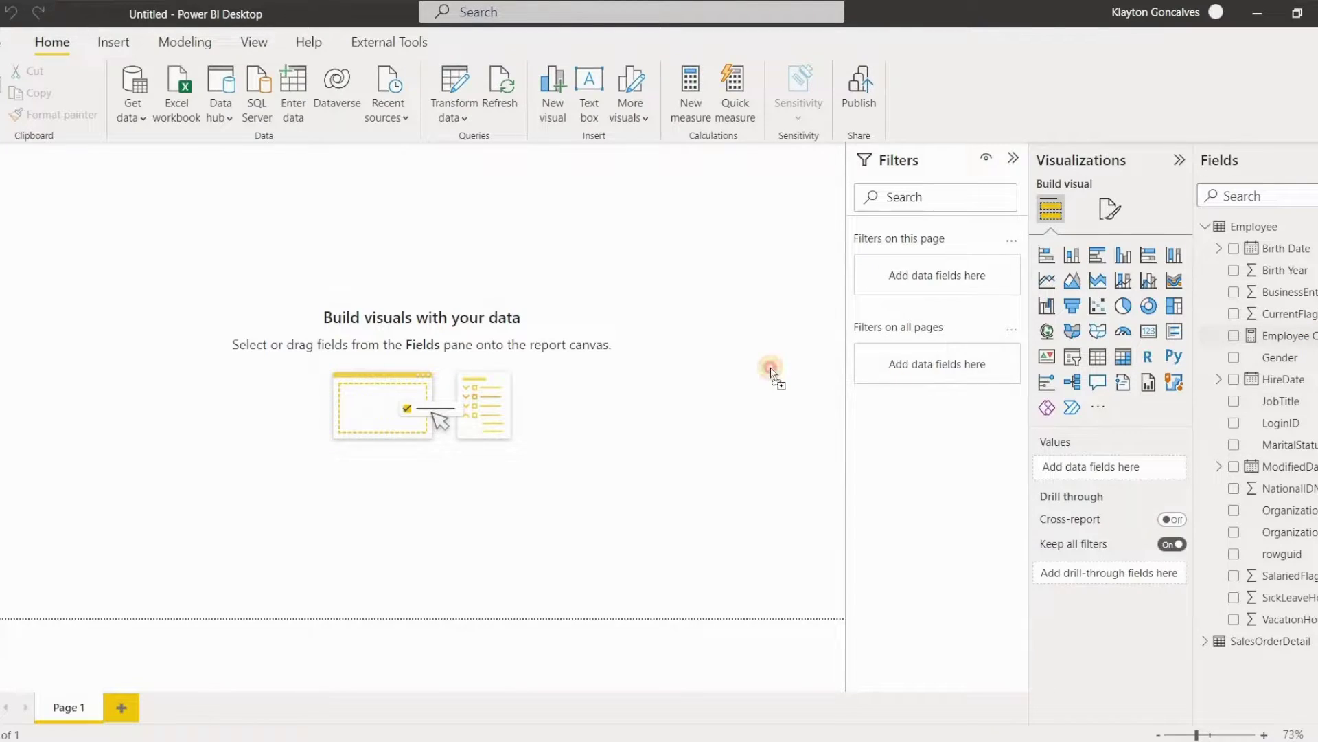
Step: Chart Employee Count by Birth Year and enlarge the chart toward the page's upper left
left_click_drag(771, 372, 681, 426)
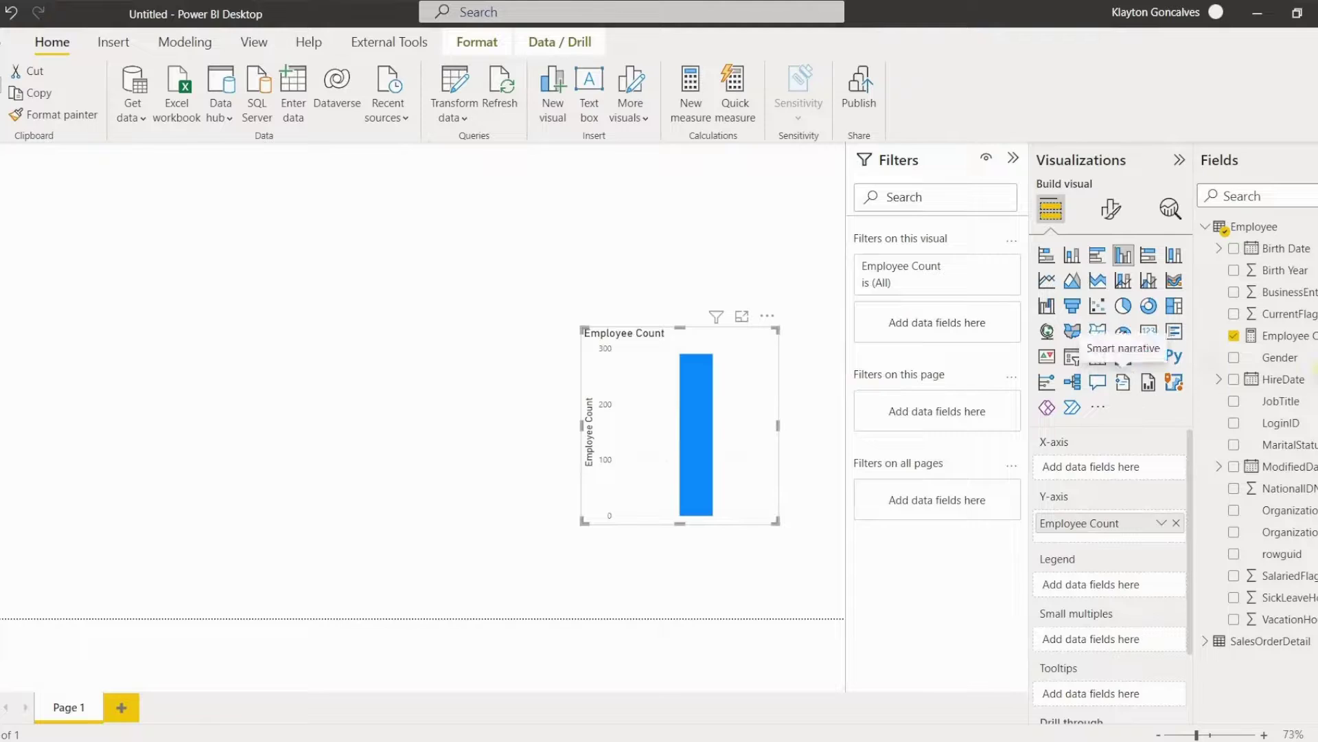
left_click_drag(1290, 277, 1078, 466)
left_click_drag(452, 330, 99, 171)
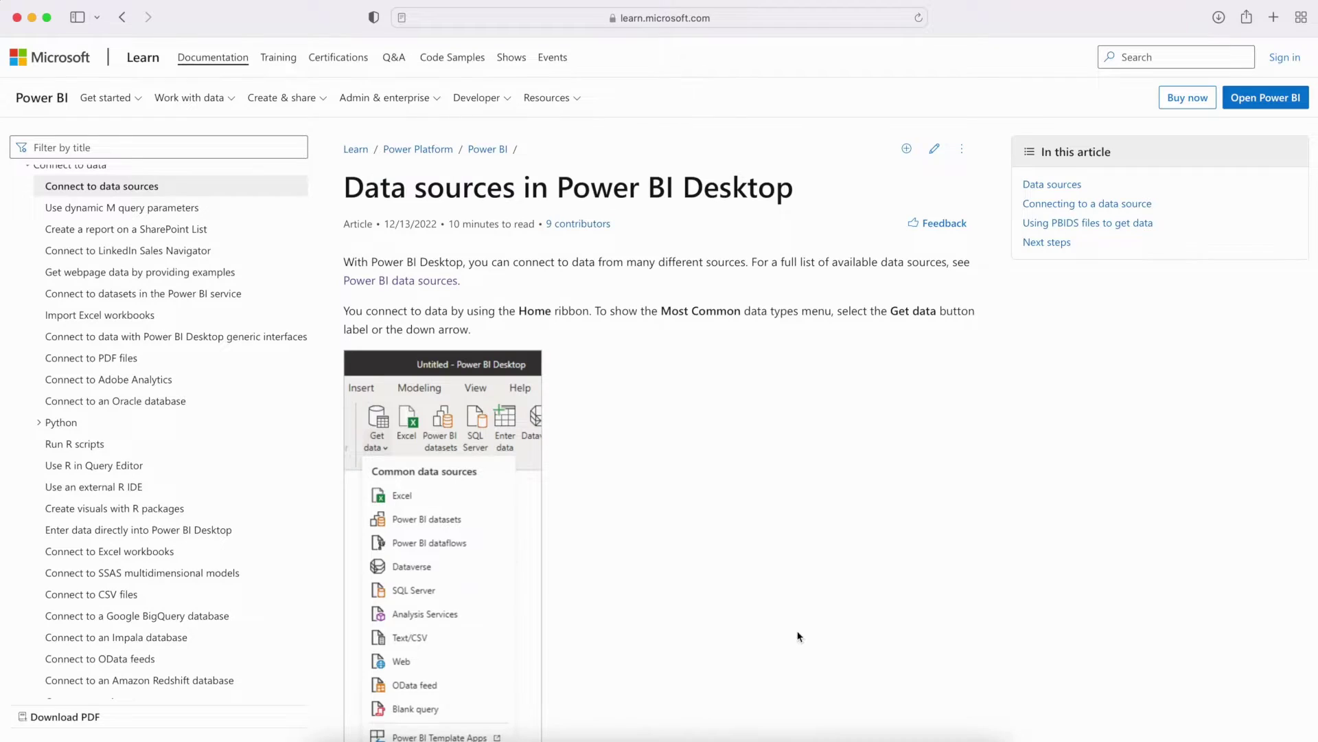
Step: Scroll past the Database section to the Power Platform and Azure data sources
scroll(799, 636, "down", 15)
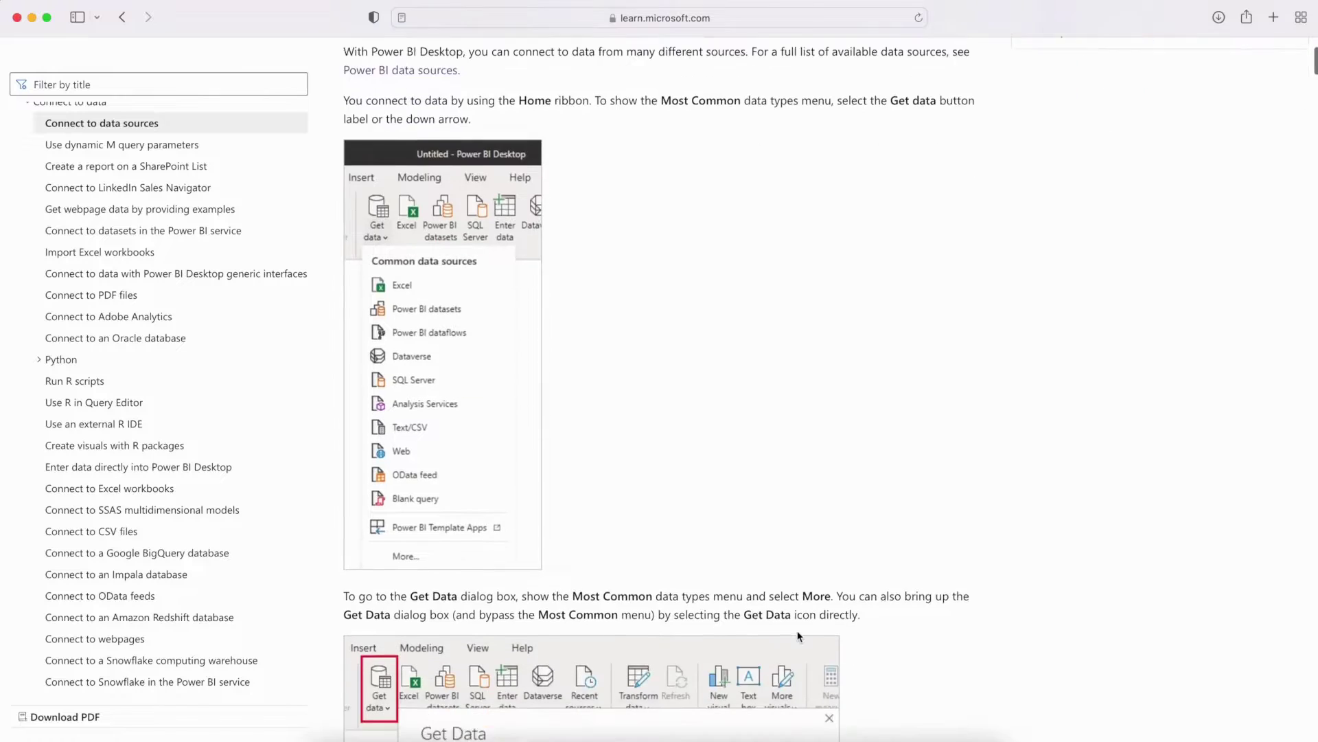
scroll(798, 636, "down", 14)
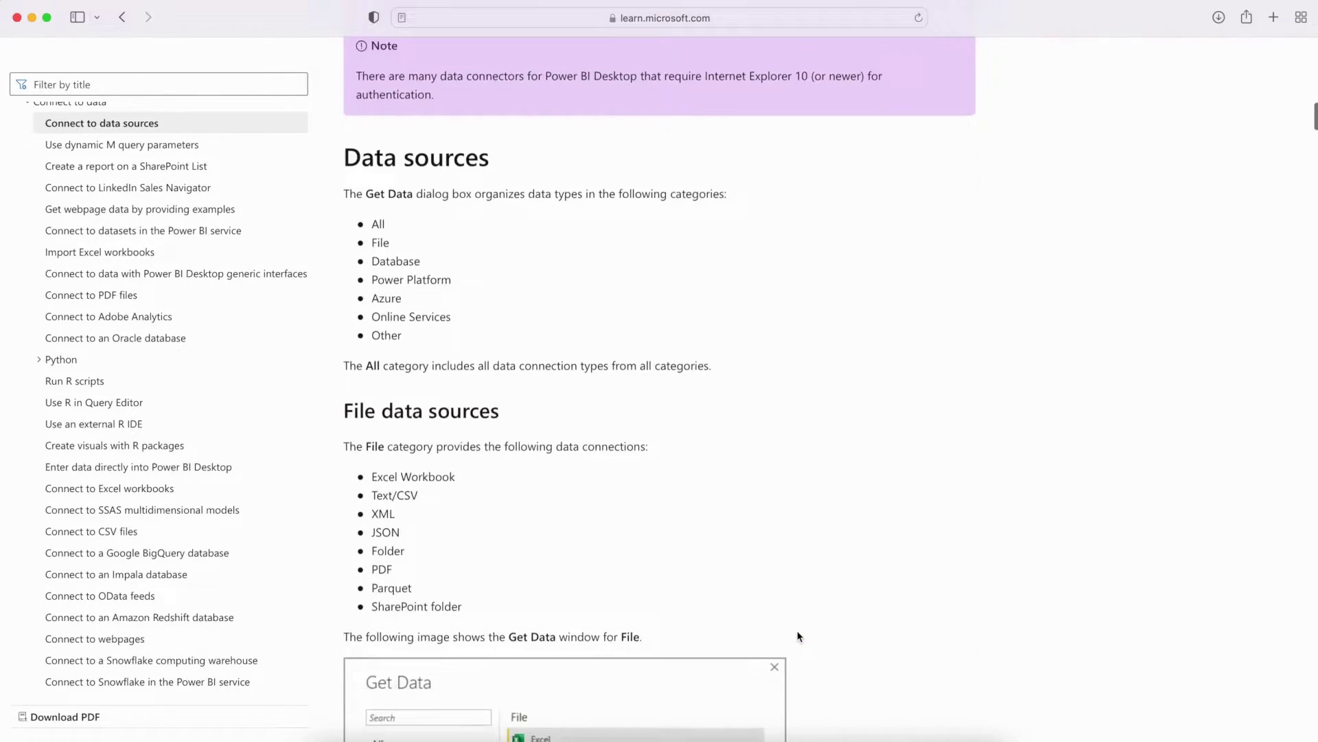
scroll(799, 636, "down", 12)
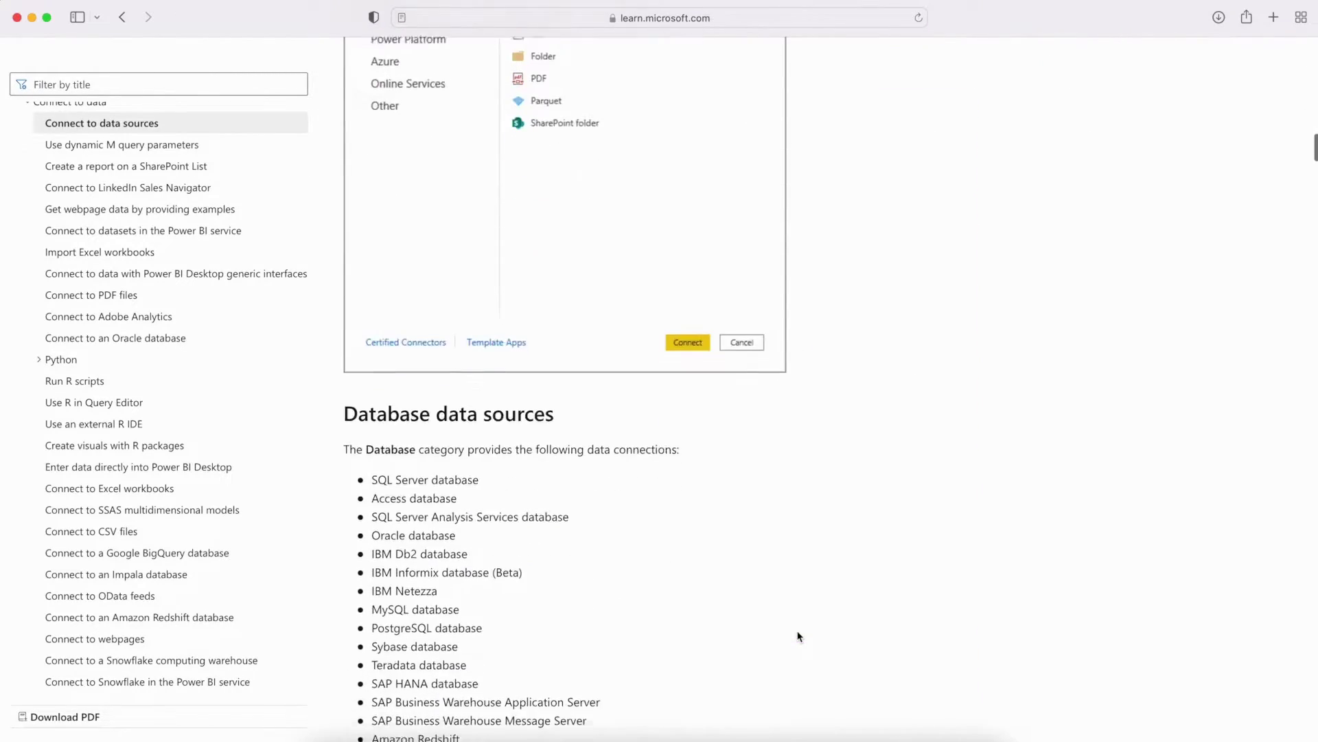
scroll(799, 636, "down", 10)
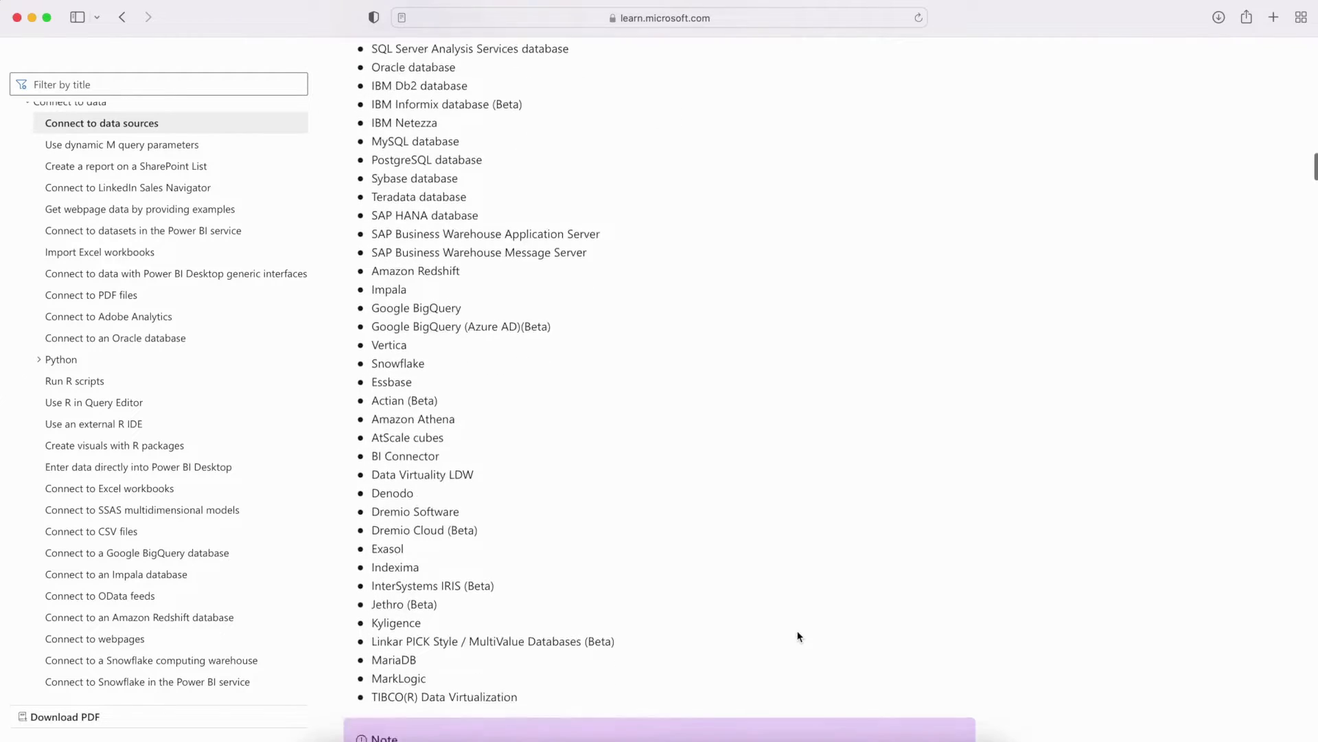
scroll(798, 636, "down", 10)
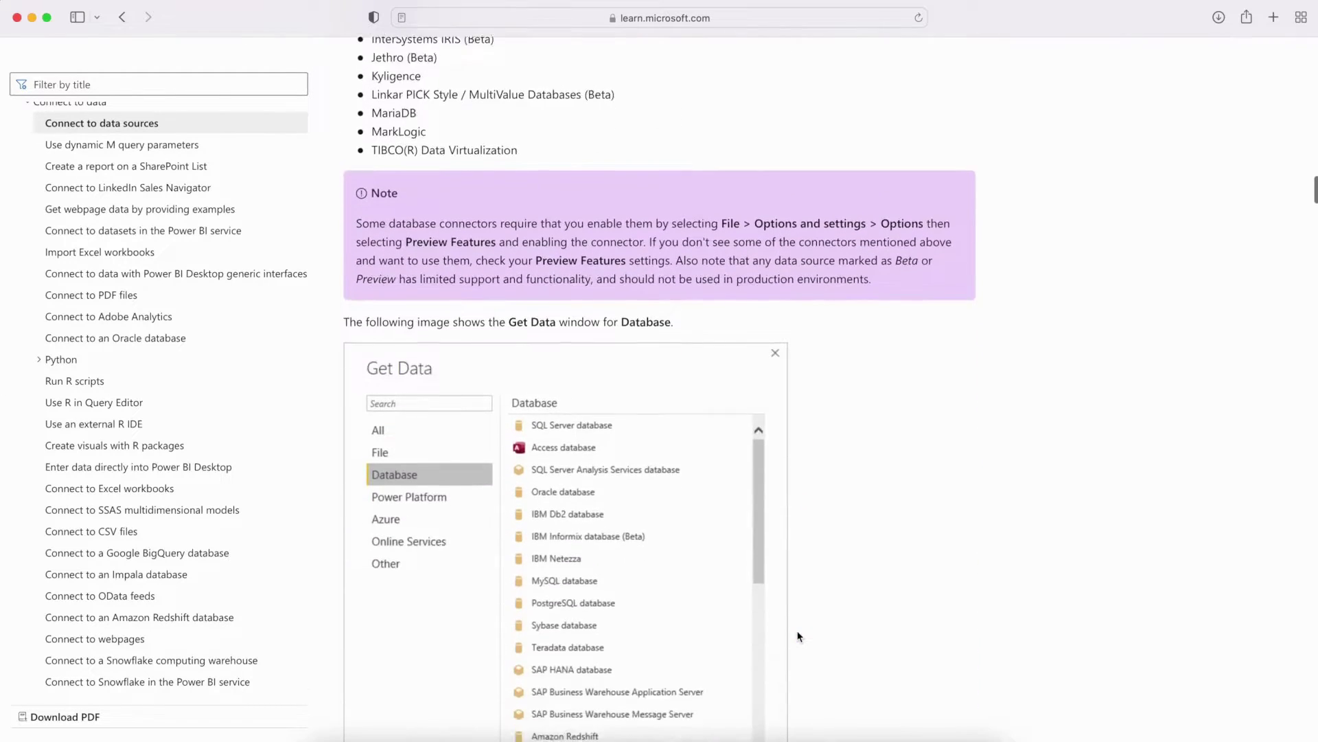
scroll(798, 636, "down", 9)
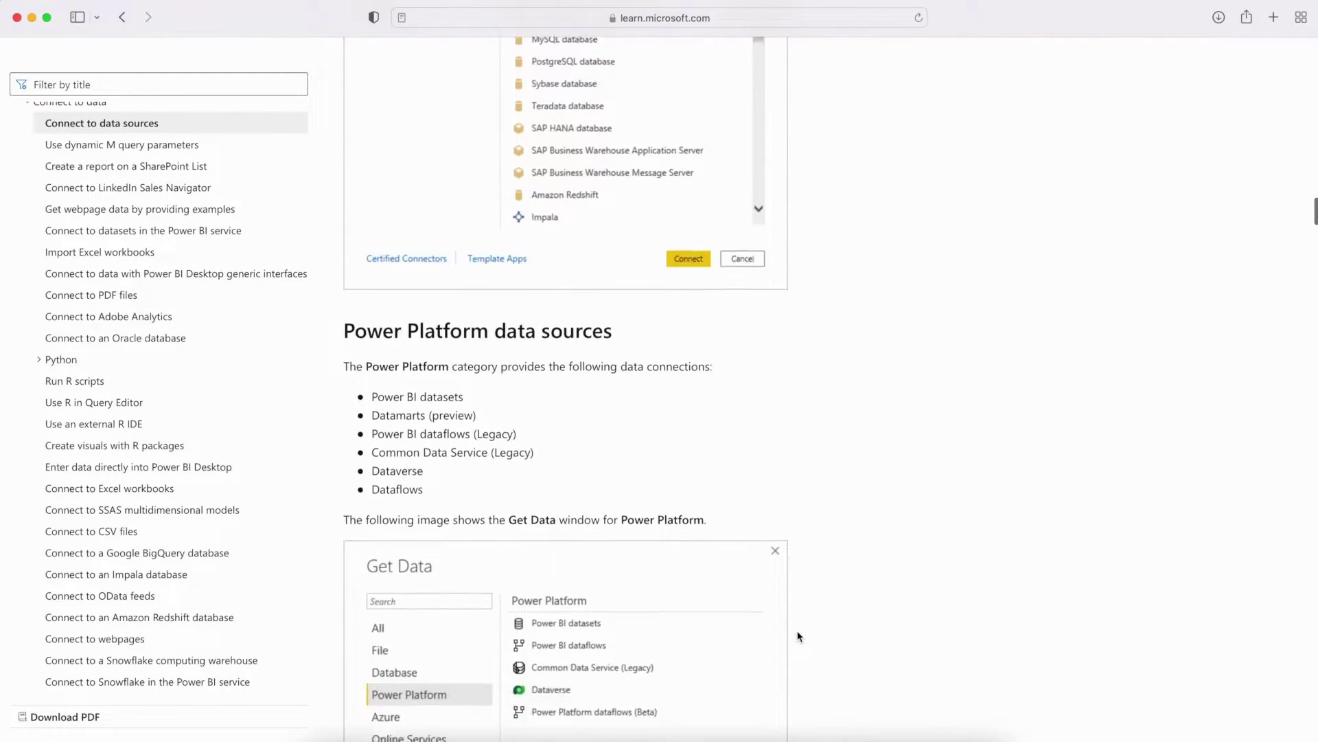
scroll(798, 636, "down", 10)
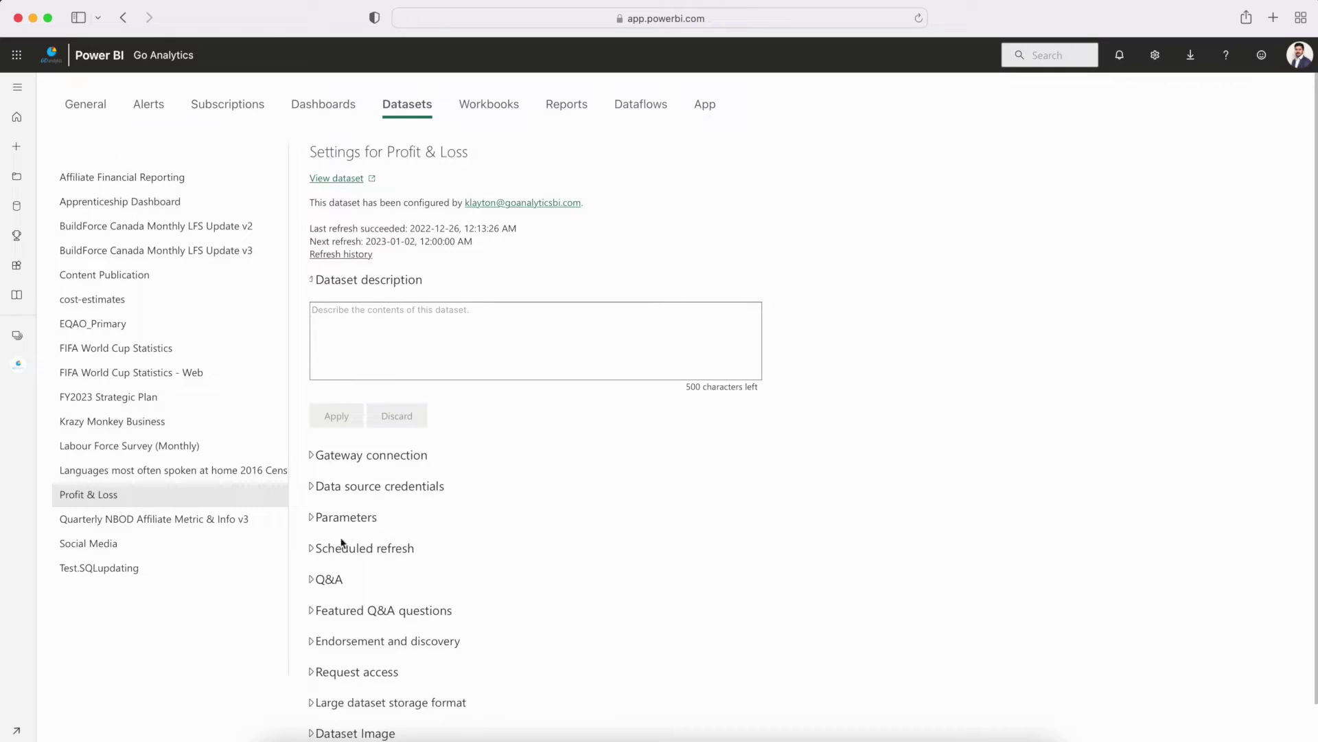
Step: Keep the scheduled refresh frequency at Weekly and add Tuesday to the refresh days
left_click(332, 549)
scroll(405, 566, "down", 3)
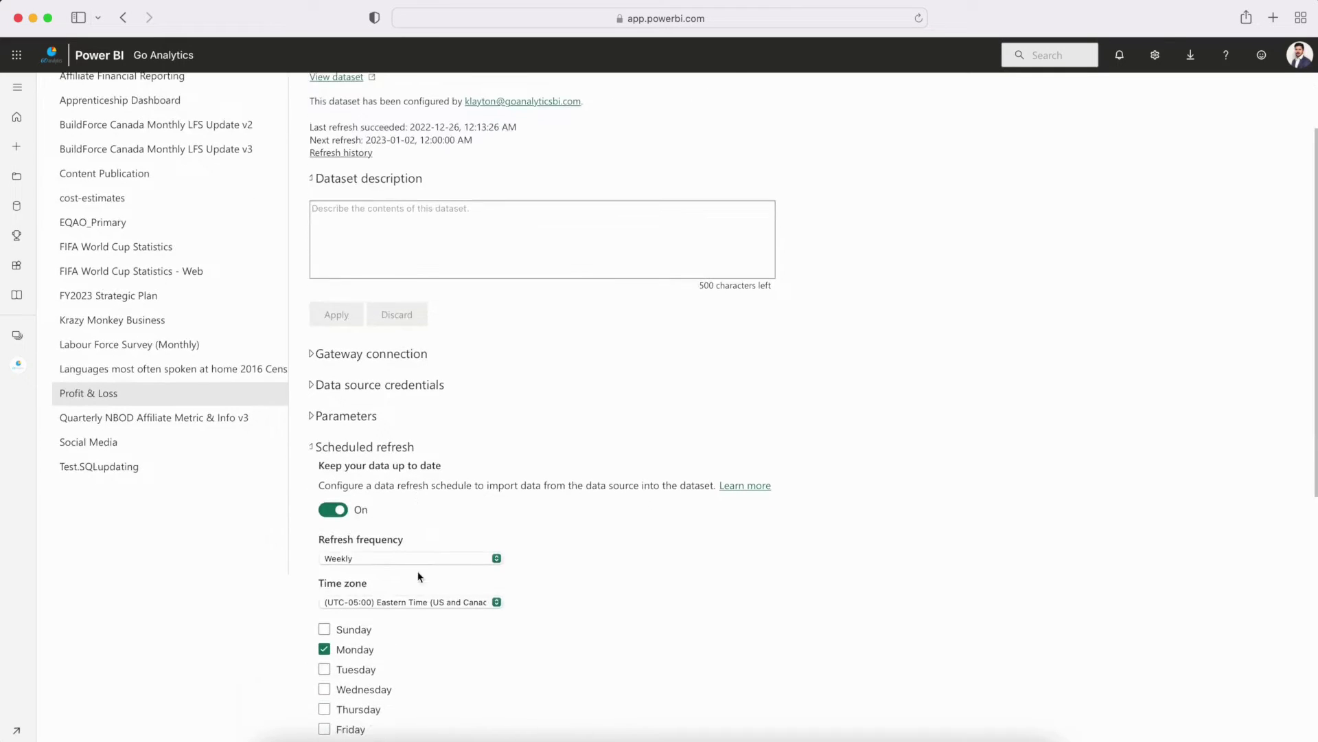
left_click(464, 563)
left_click(377, 560)
scroll(378, 560, "down", 4)
left_click(346, 535)
scroll(412, 567, "down", 3)
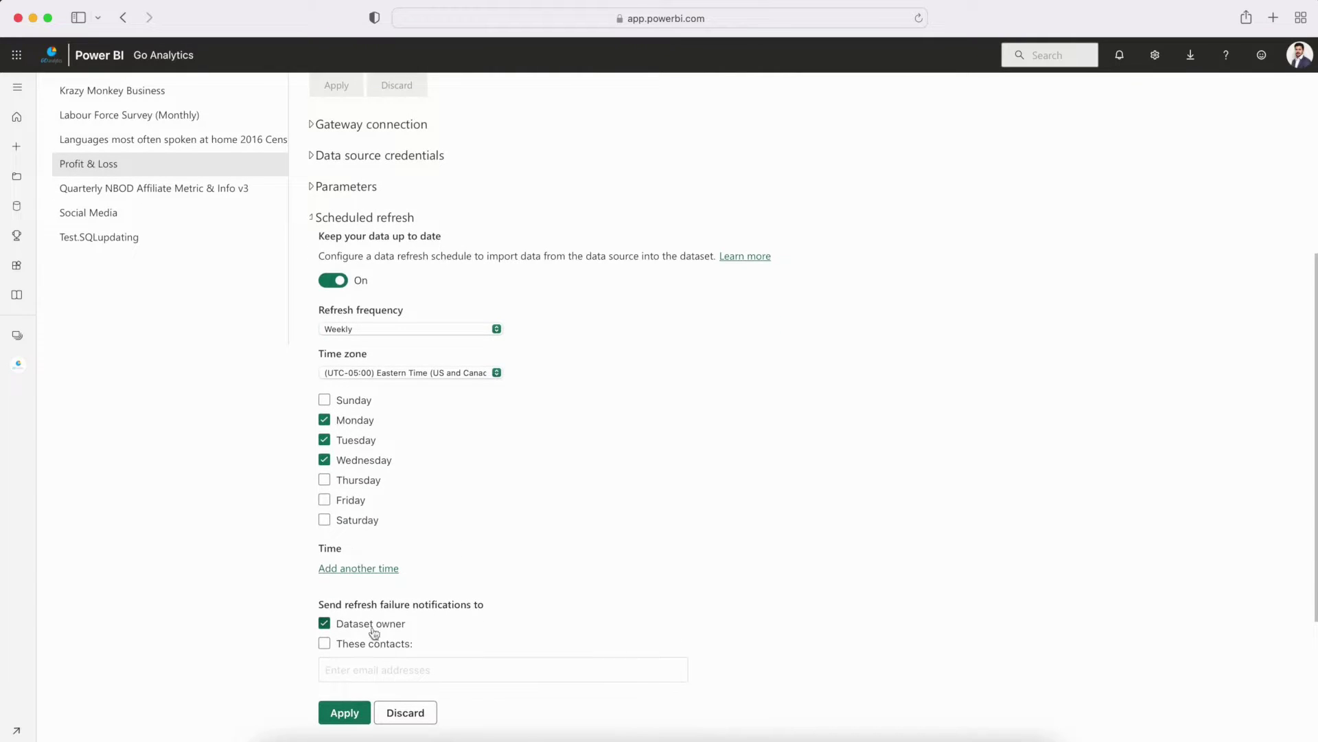
Step: Add a refresh time slot set to 4:30 PM
left_click(370, 575)
left_click(349, 570)
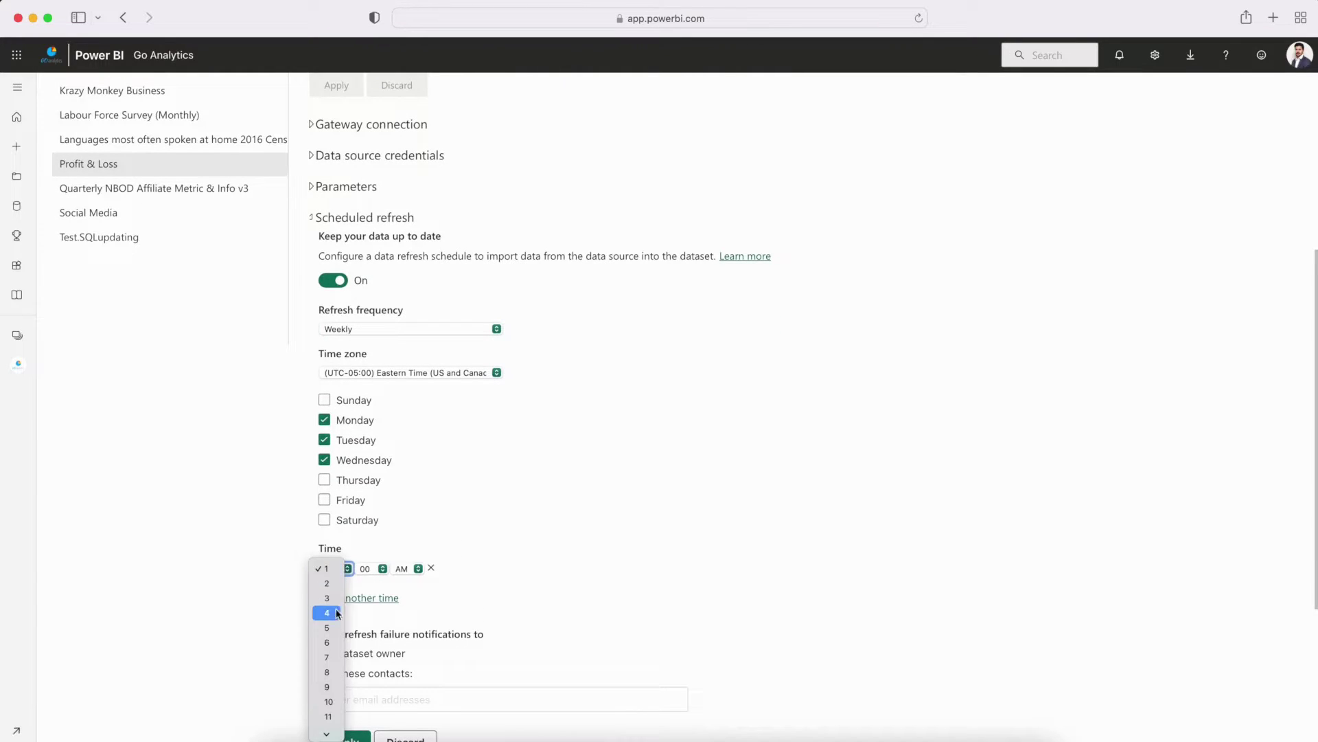
left_click(377, 595)
key("4")
left_click(384, 569)
left_click(375, 589)
left_click(419, 570)
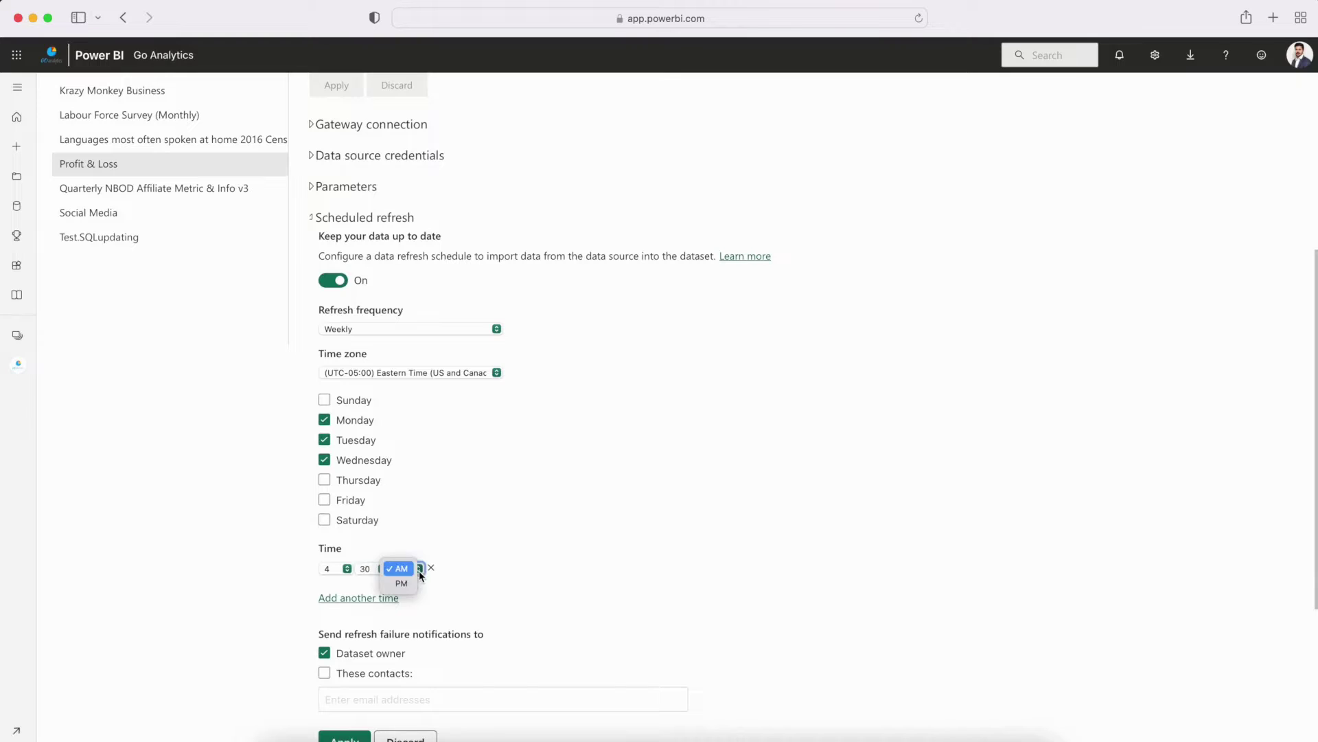
left_click(401, 583)
scroll(410, 589, "down", 3)
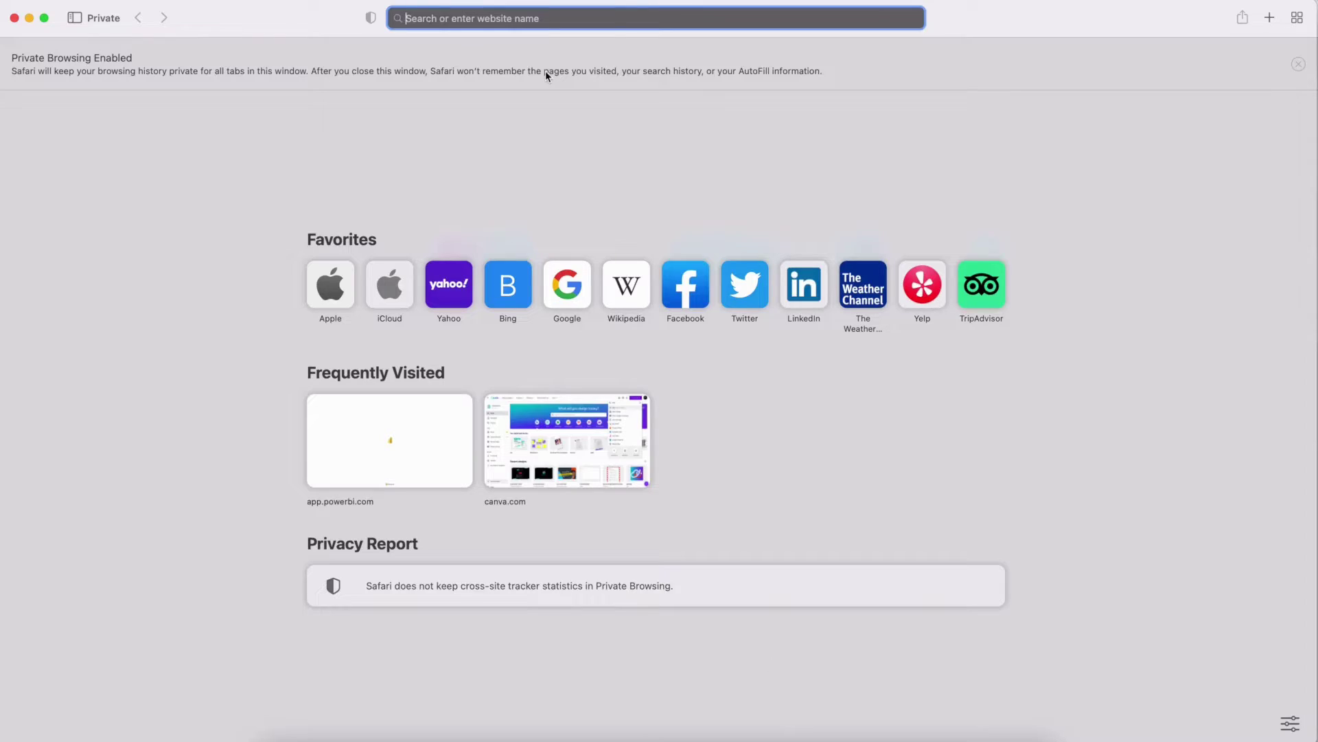
Step: Load the Power BI Service site and begin filling in the sign-in email
type("app")
key("Return")
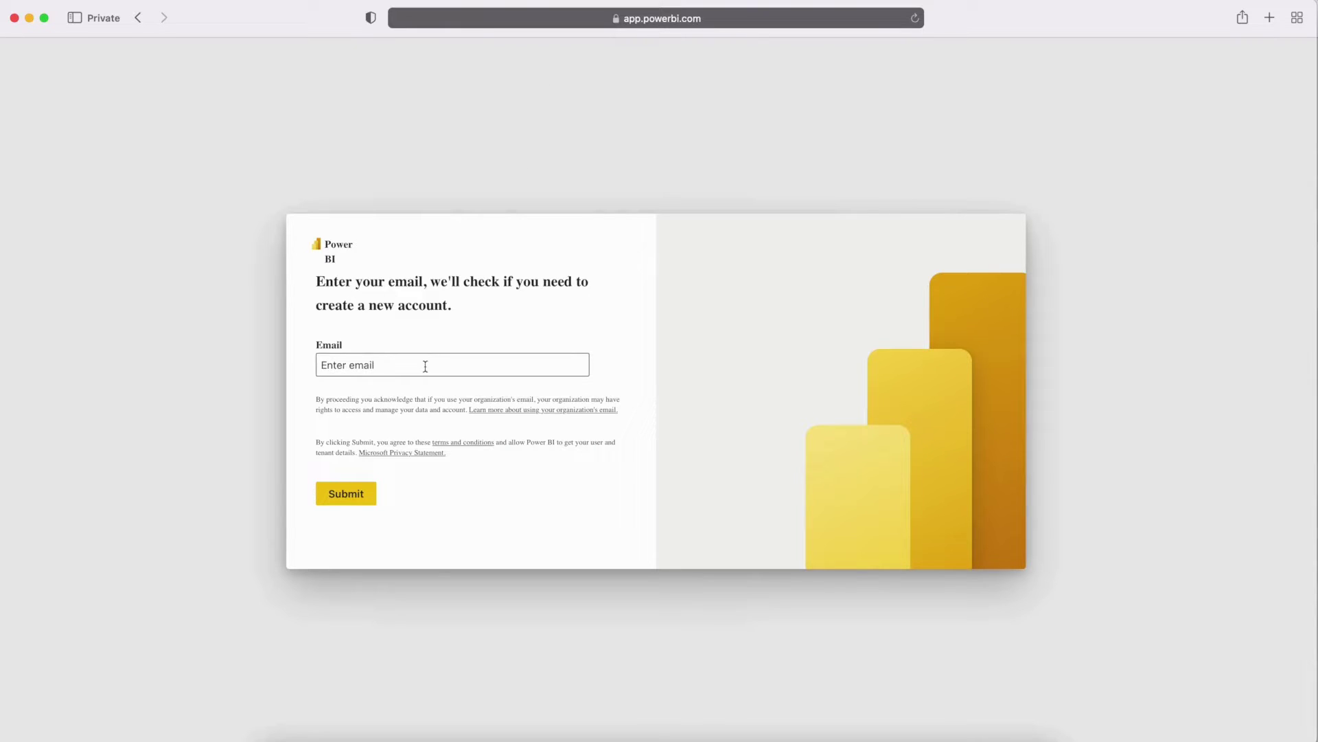
left_click(425, 366)
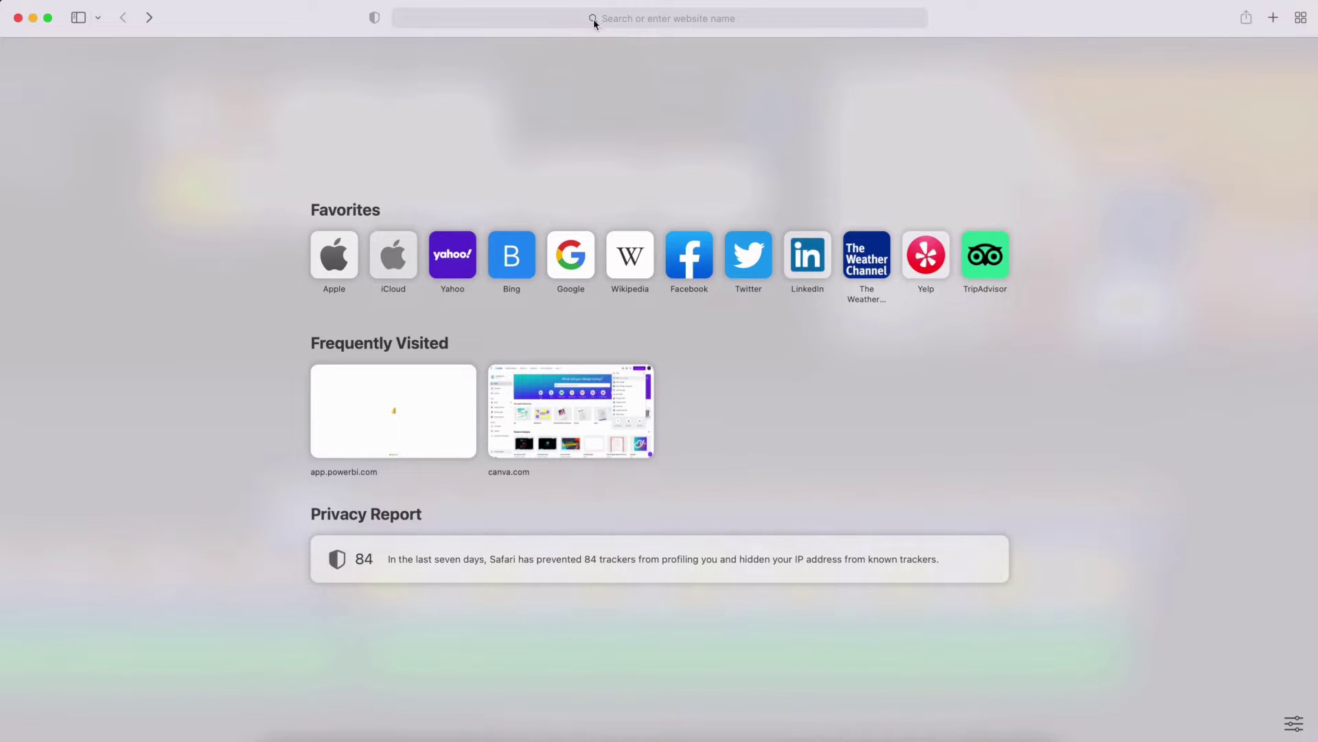
Step: Search 'power bi download' and open the Downloads - Microsoft Power BI result
left_click(589, 20)
type("pow")
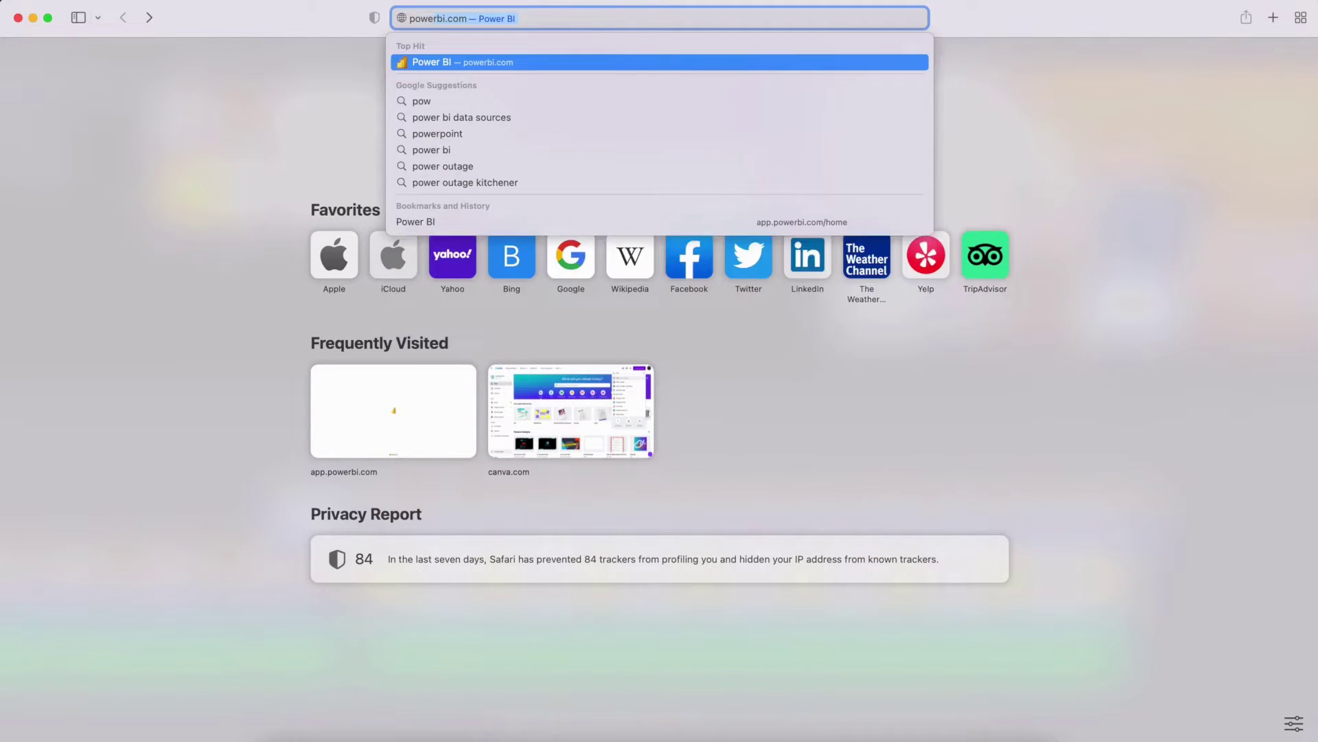
type("er bi download")
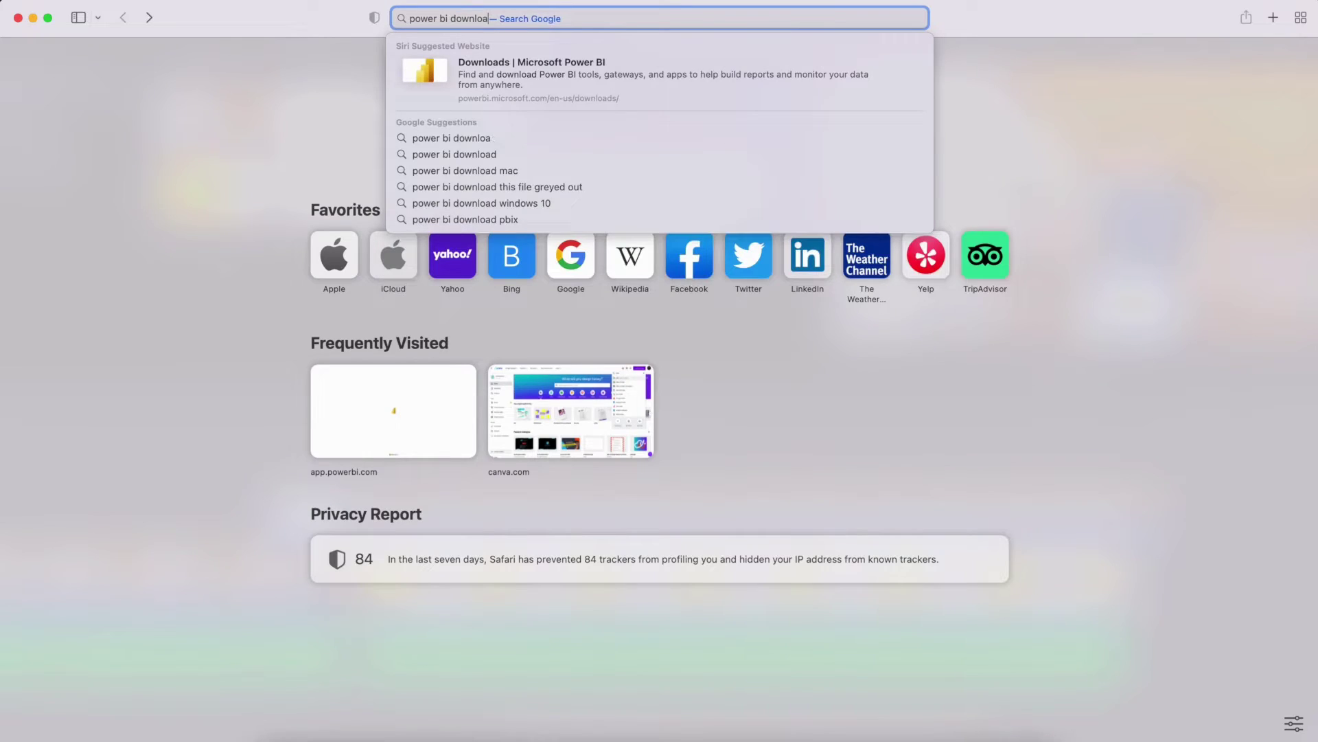
key("Return")
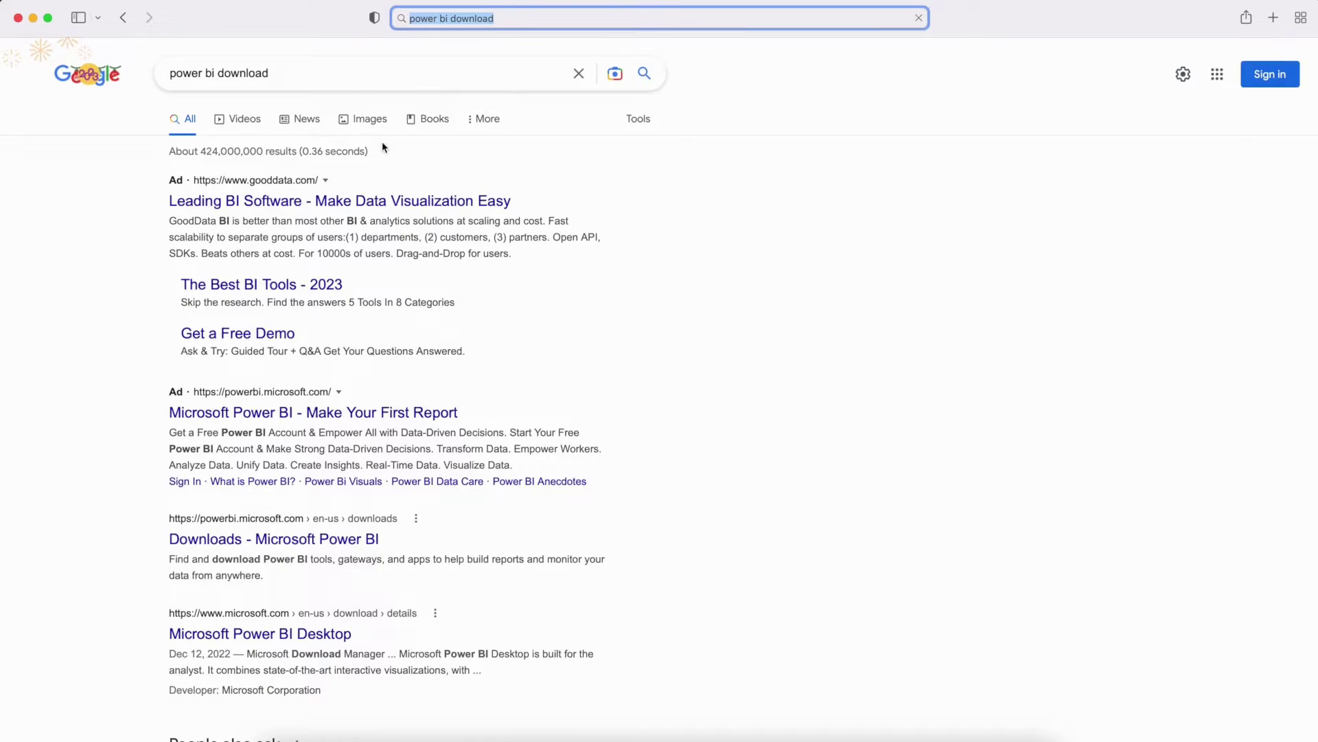
scroll(325, 267, "down", 3)
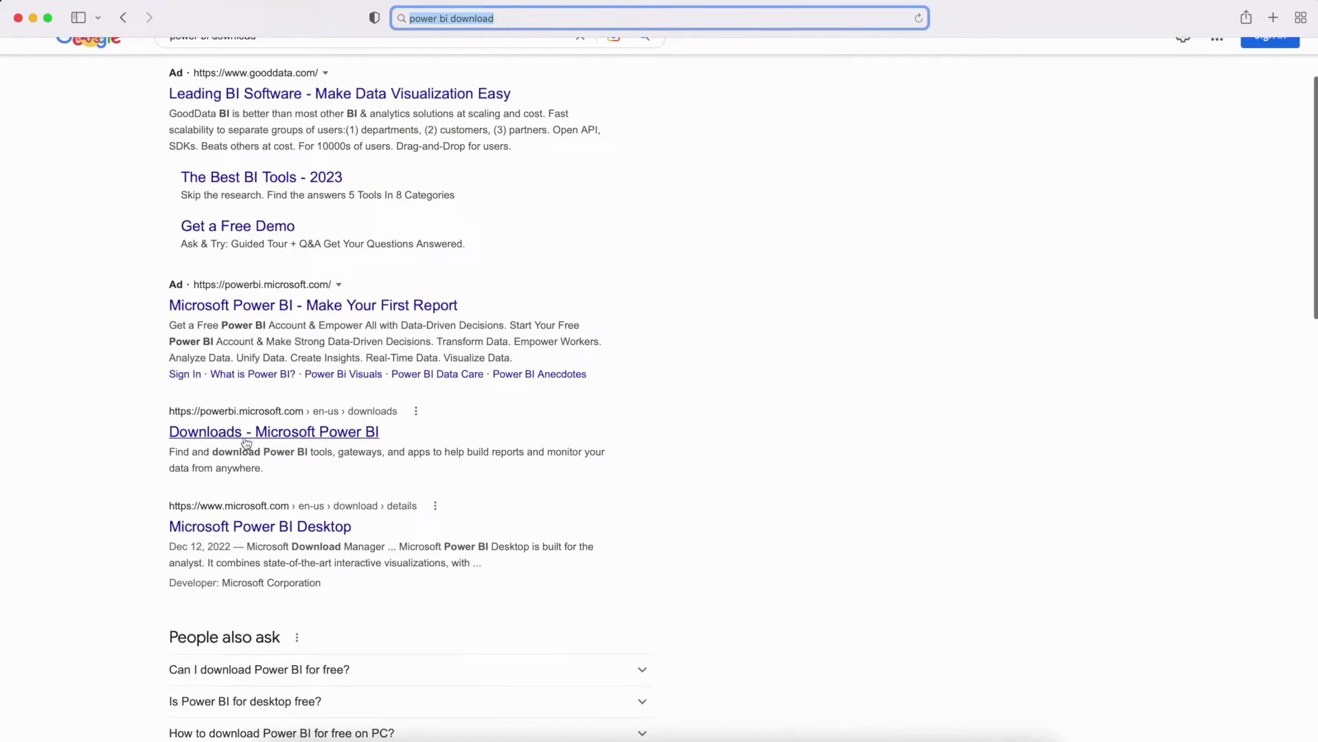
left_click(244, 438)
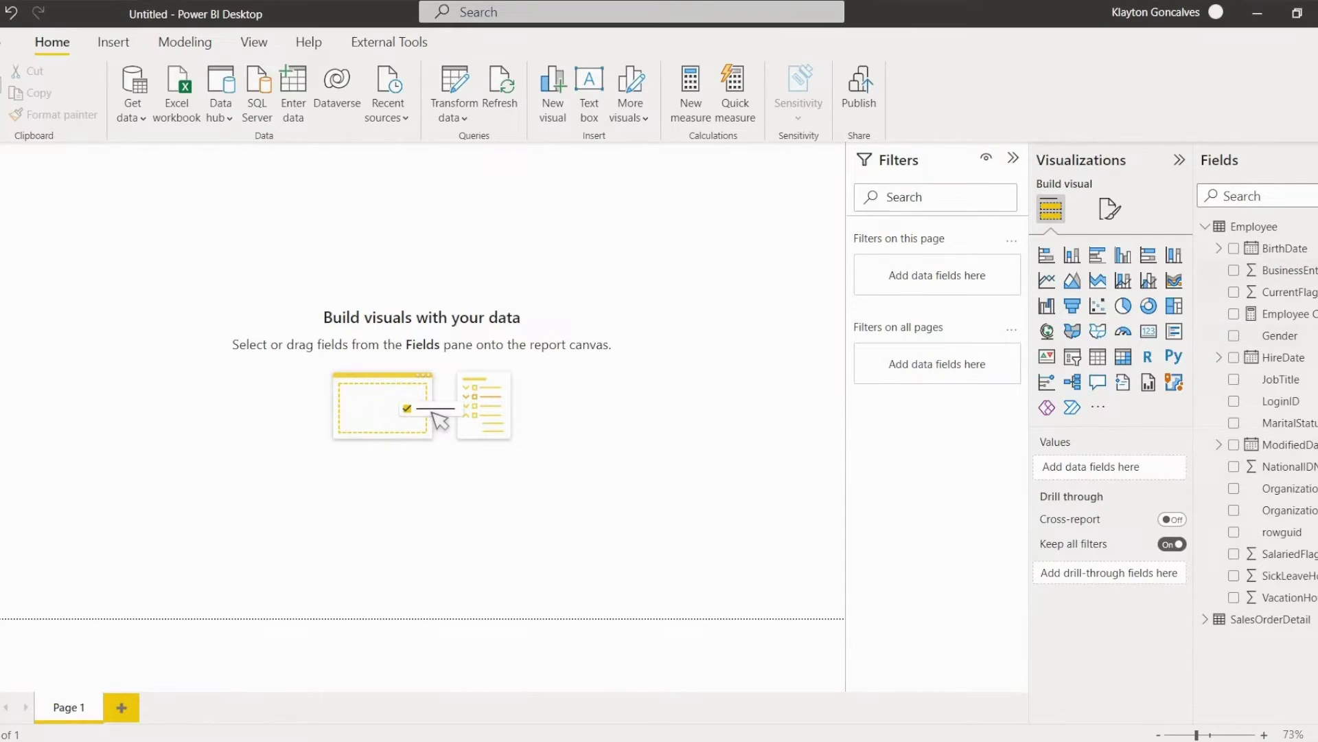
Step: Chart Employee Count by HireDate and enlarge the visual left, right and downward
left_click_drag(1294, 317, 432, 257)
left_click_drag(1275, 362, 1096, 474)
left_click_drag(332, 351, 14, 445)
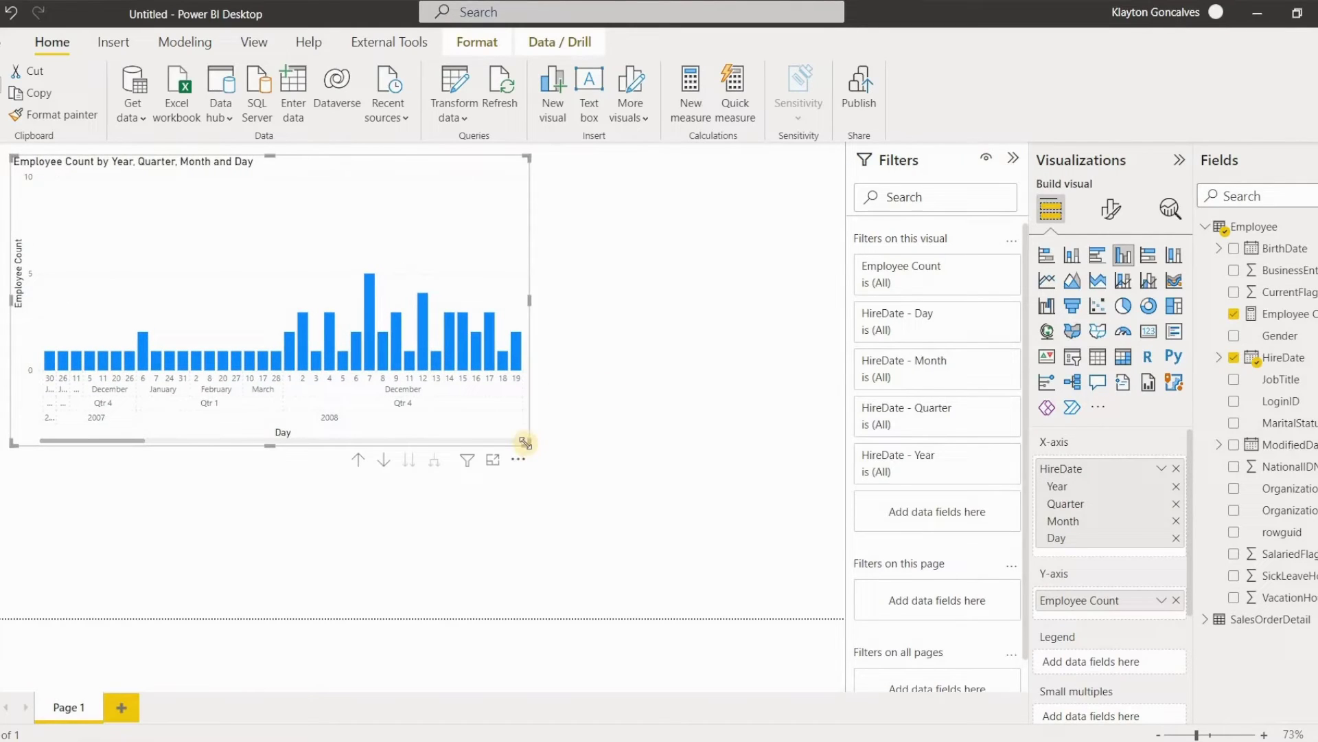
left_click_drag(528, 442, 827, 597)
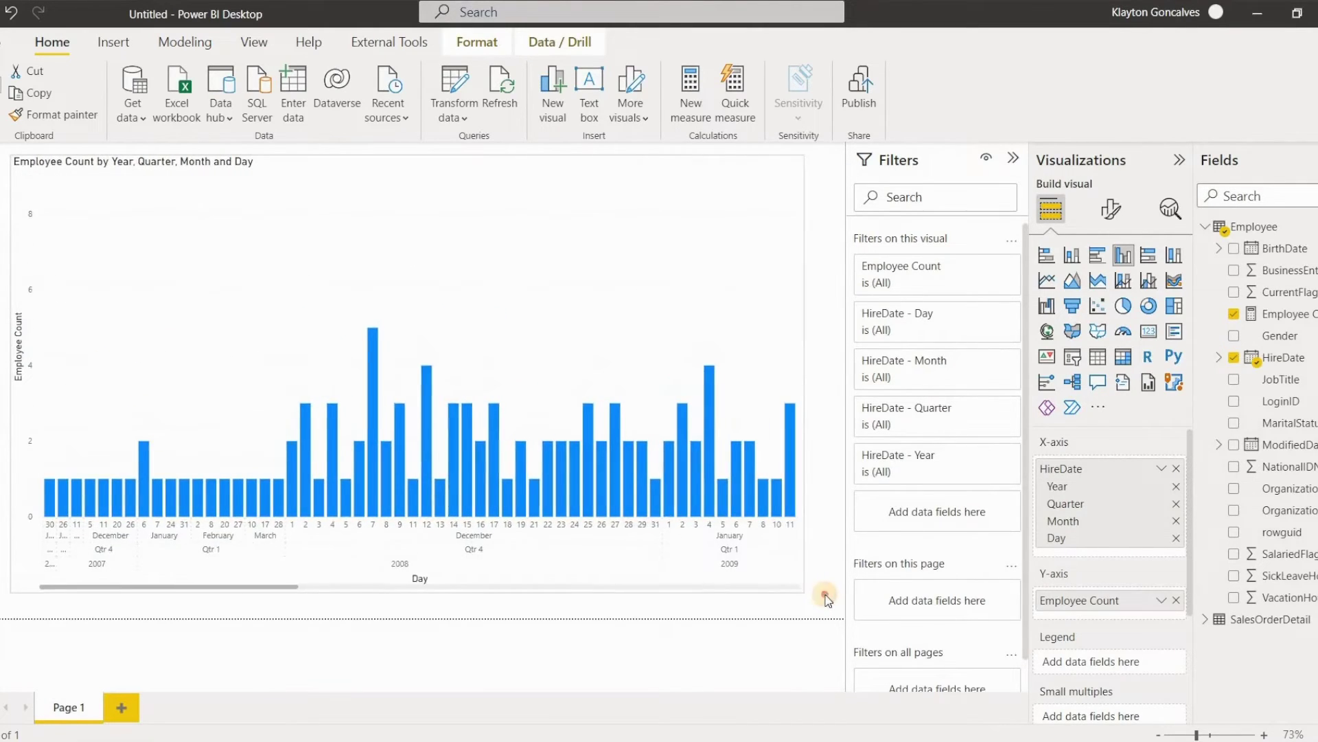
Step: Switch the visual type through Table and Line chart to 100% stacked bar chart
left_click(1097, 357)
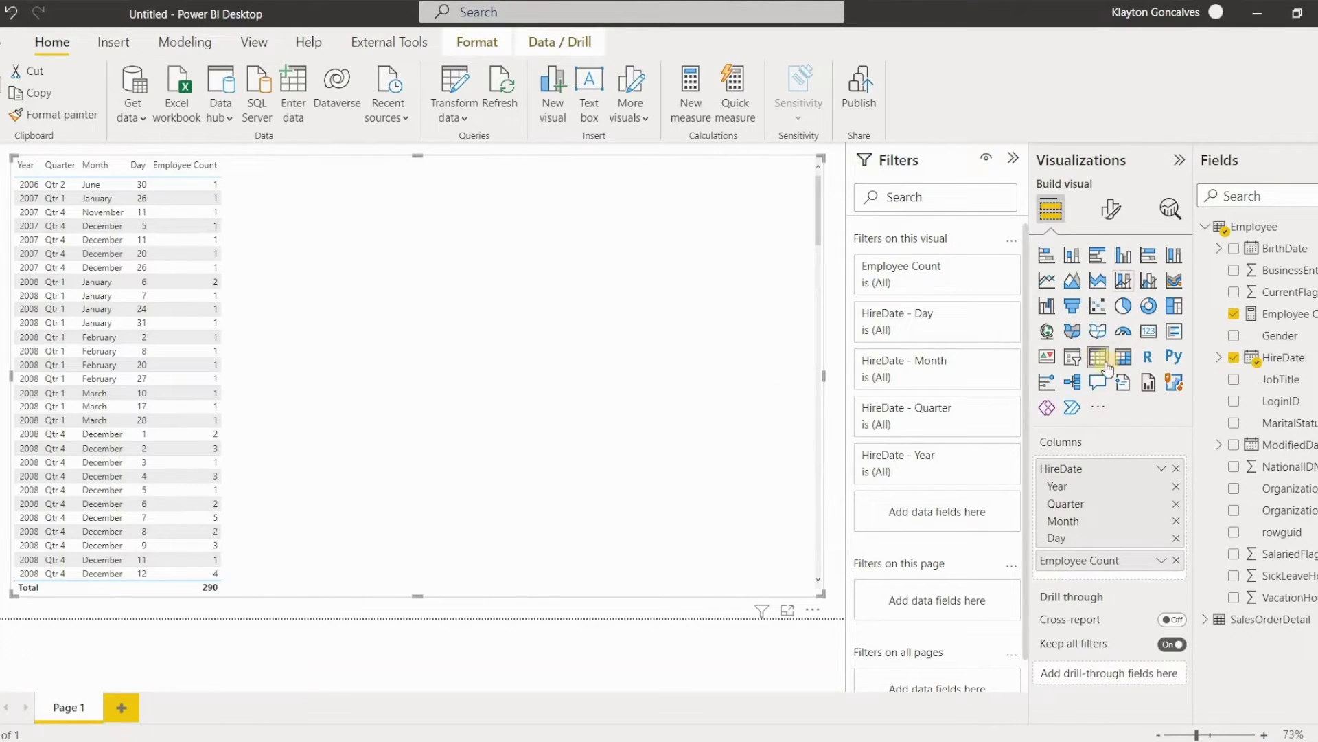
left_click(1046, 281)
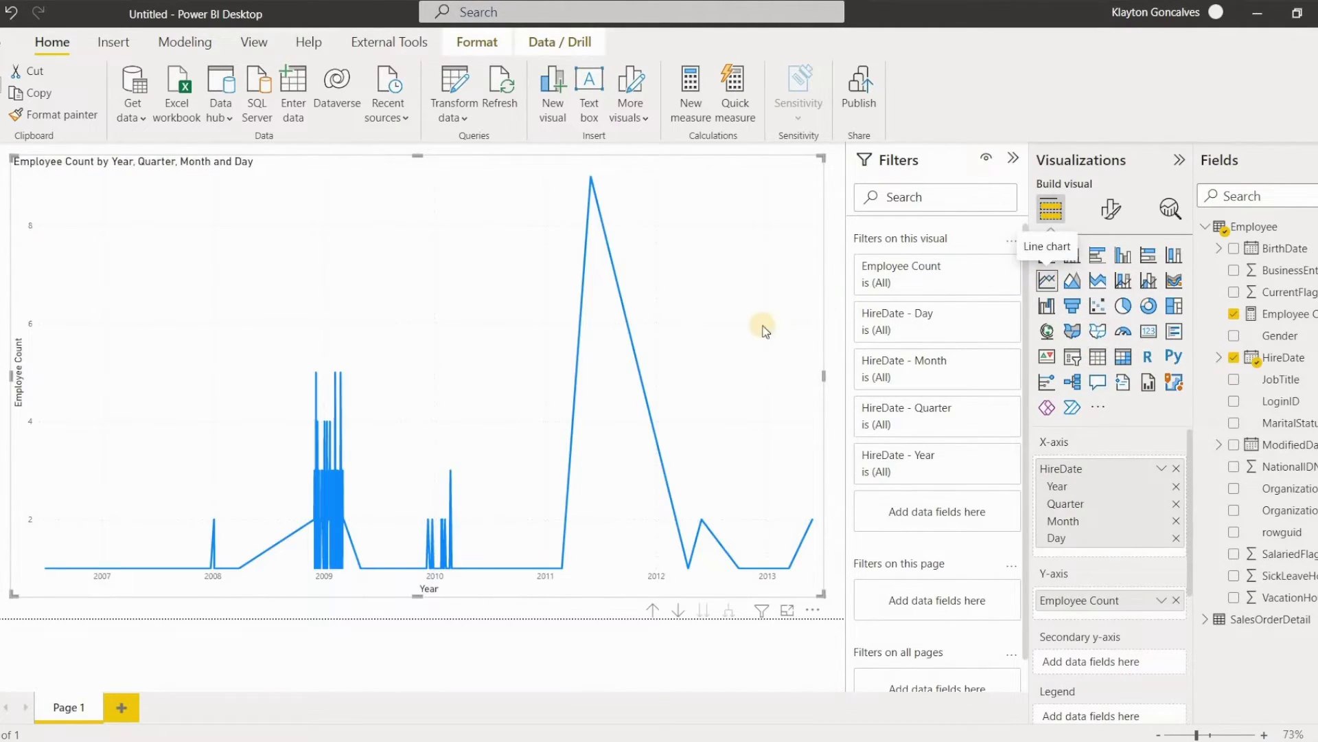
mouse_move(564, 570)
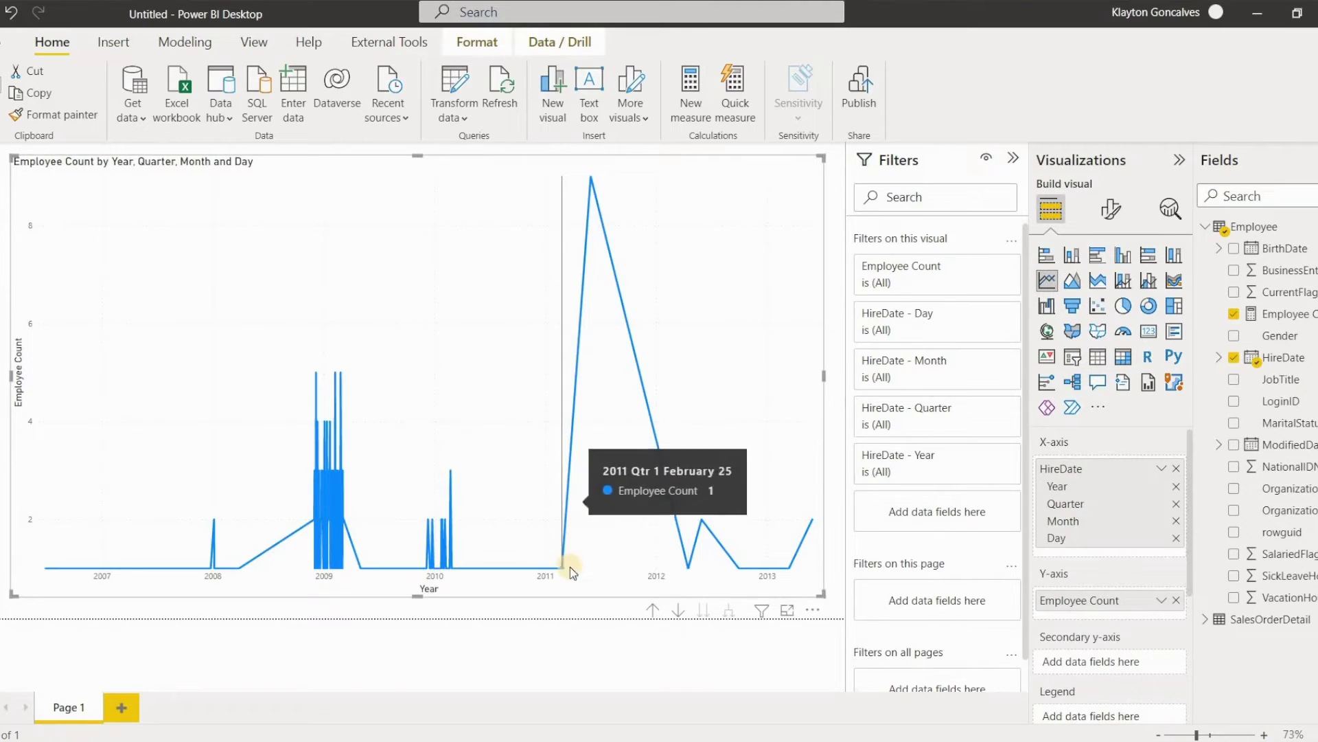
mouse_move(592, 178)
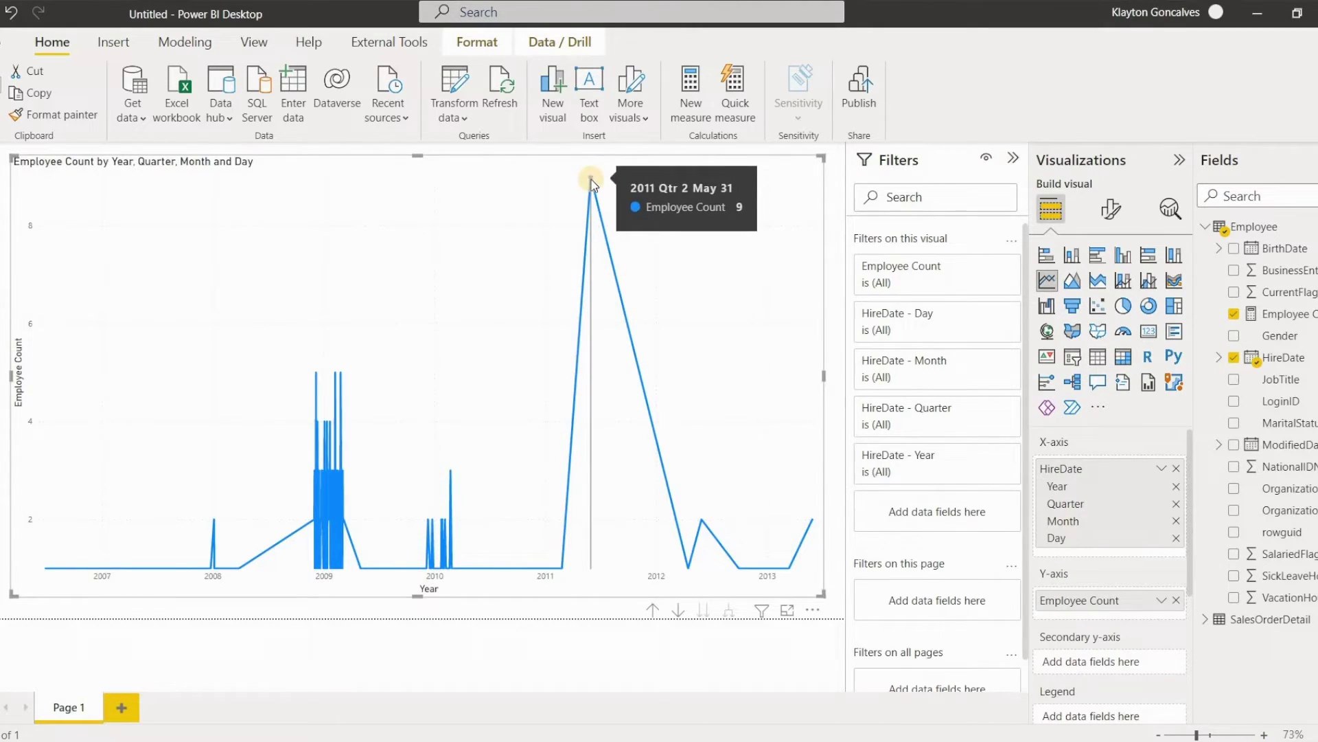
left_click(1145, 255)
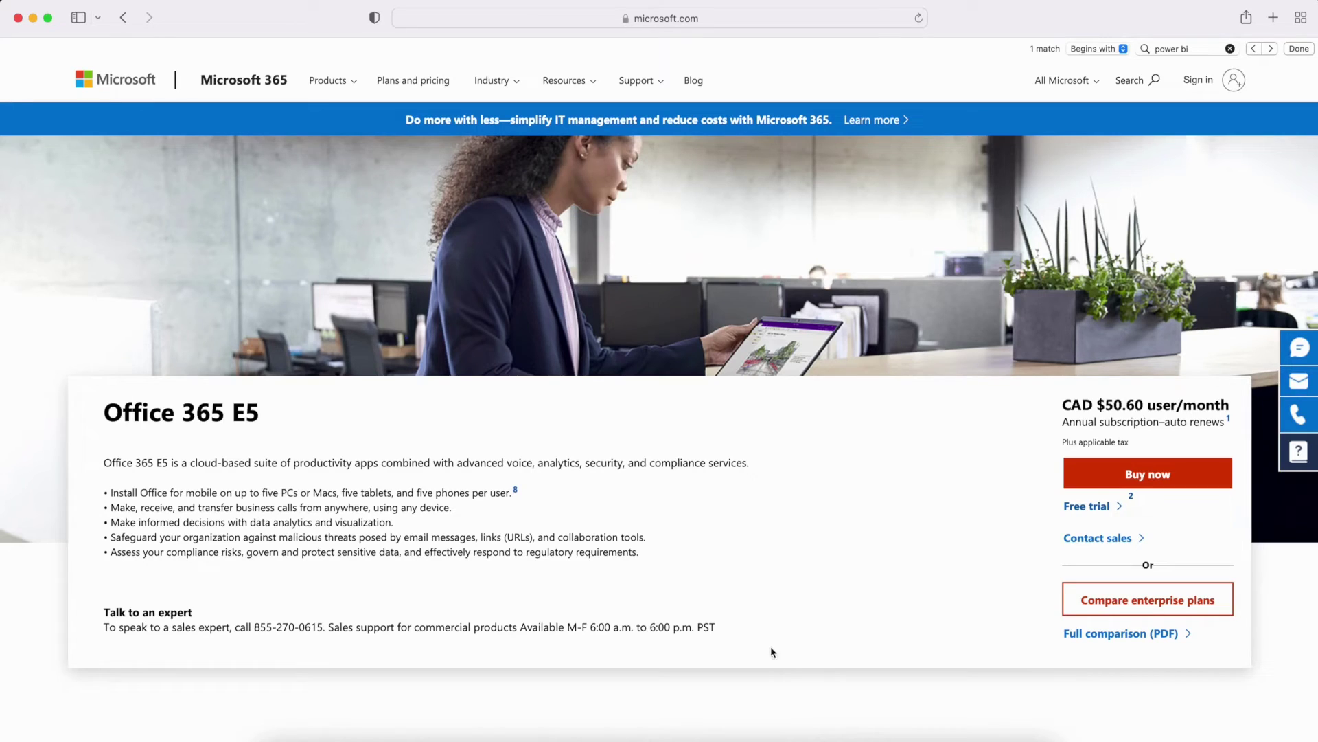
Step: Scroll to the Office 365 E5 unique benefits and select the Power BI Pro line
scroll(722, 549, "down", 4)
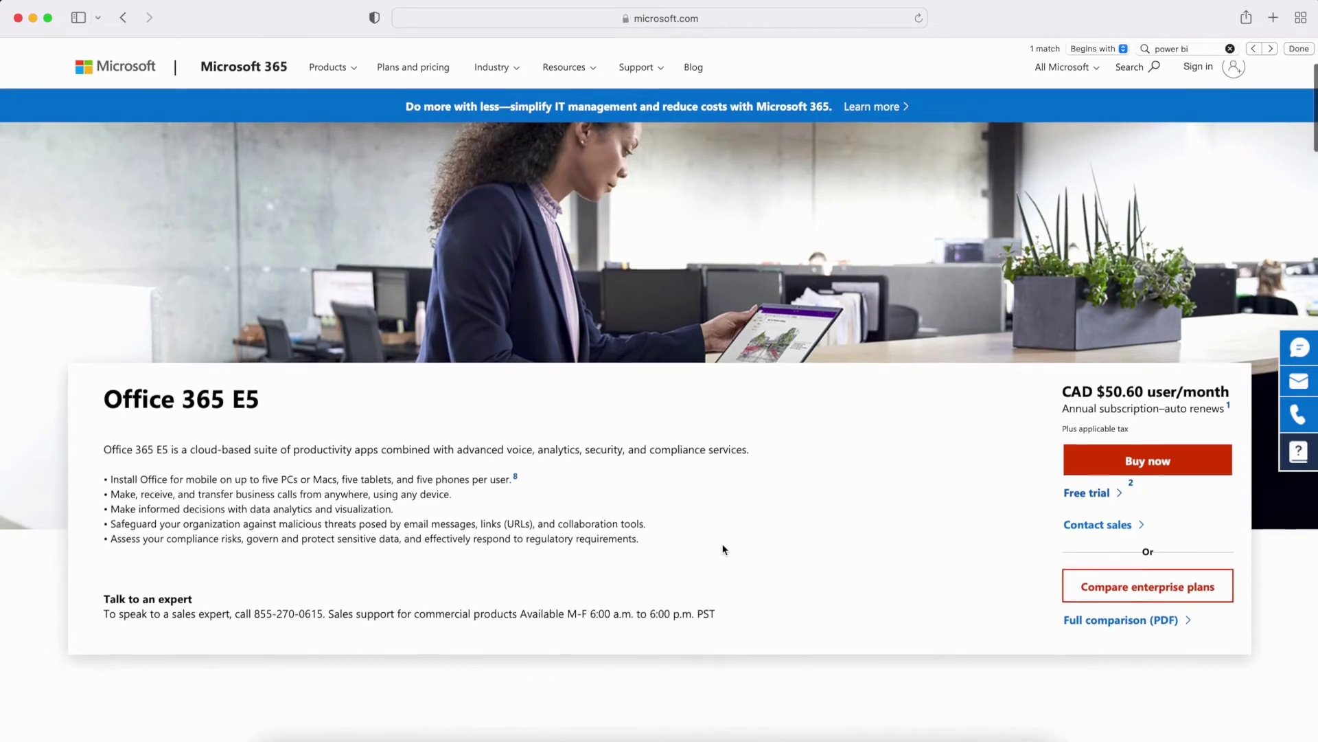
scroll(722, 549, "down", 10)
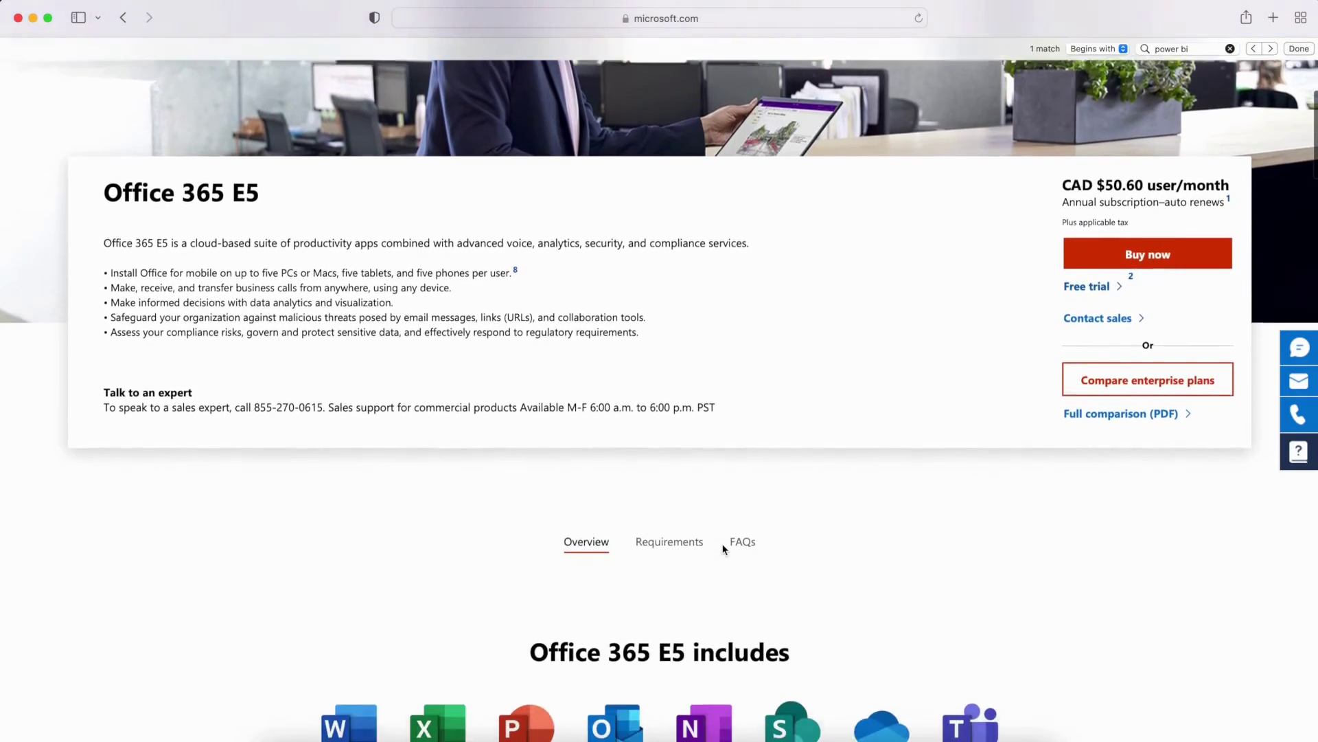
scroll(722, 550, "down", 10)
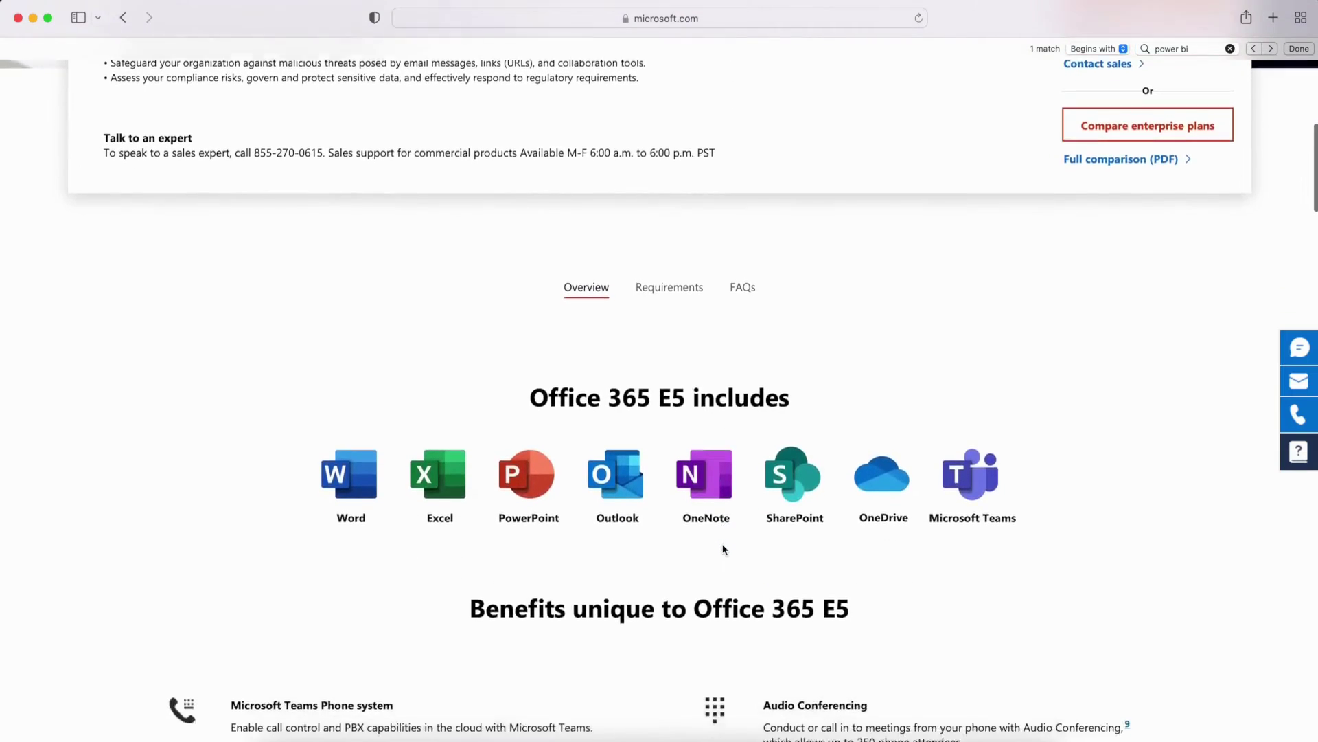
scroll(722, 549, "down", 5)
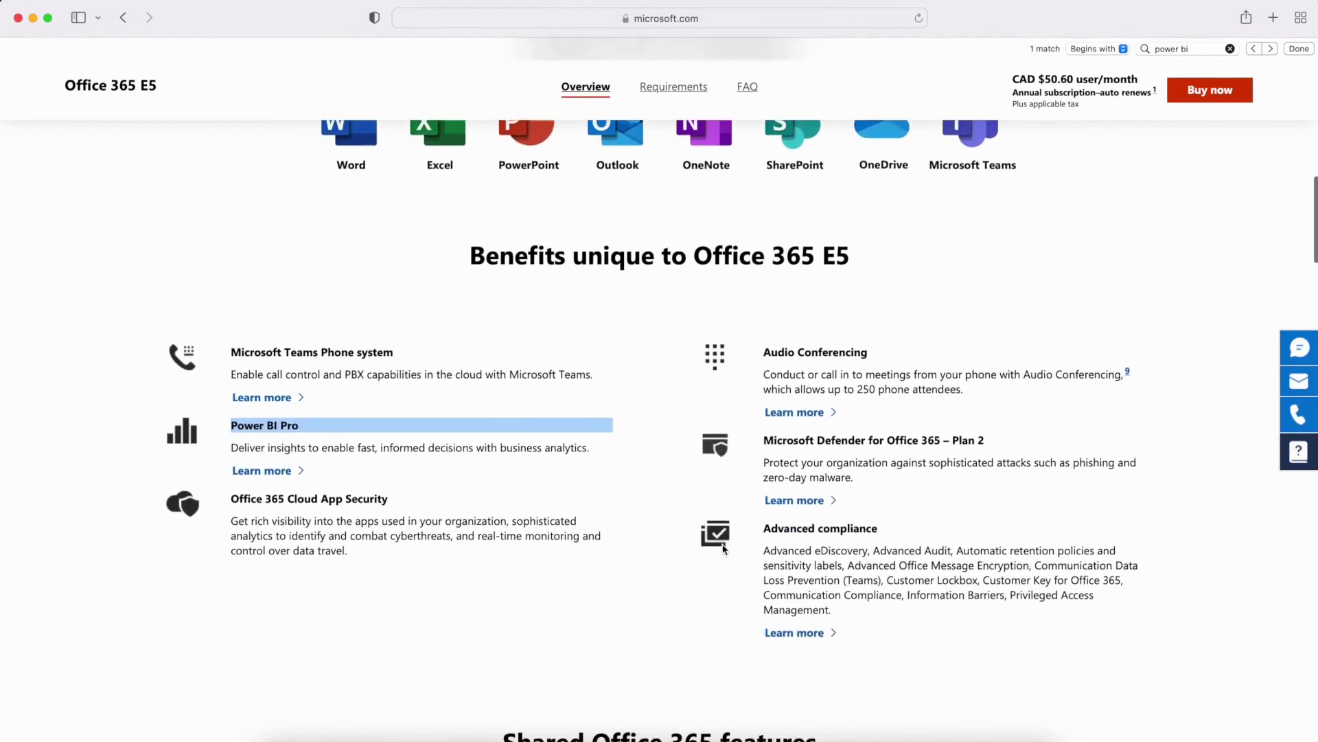
left_click(289, 355)
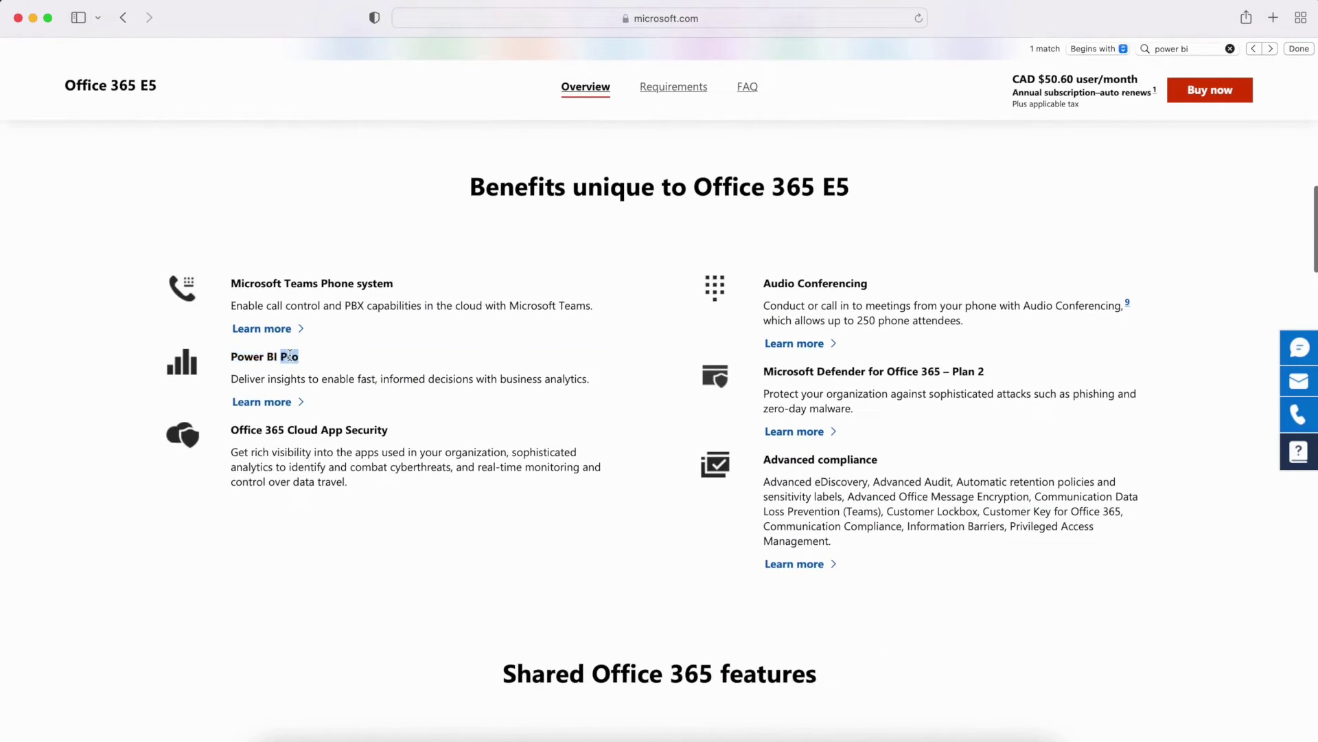
triple_click(282, 356)
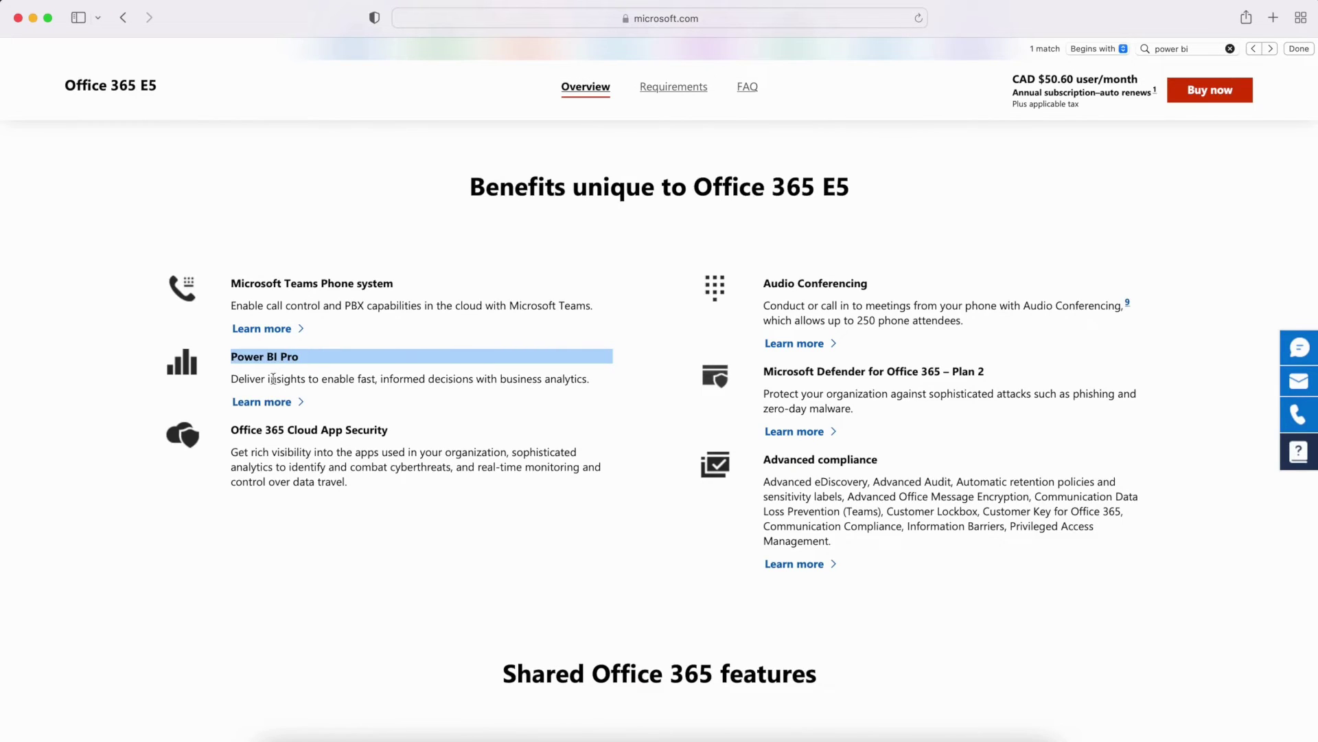